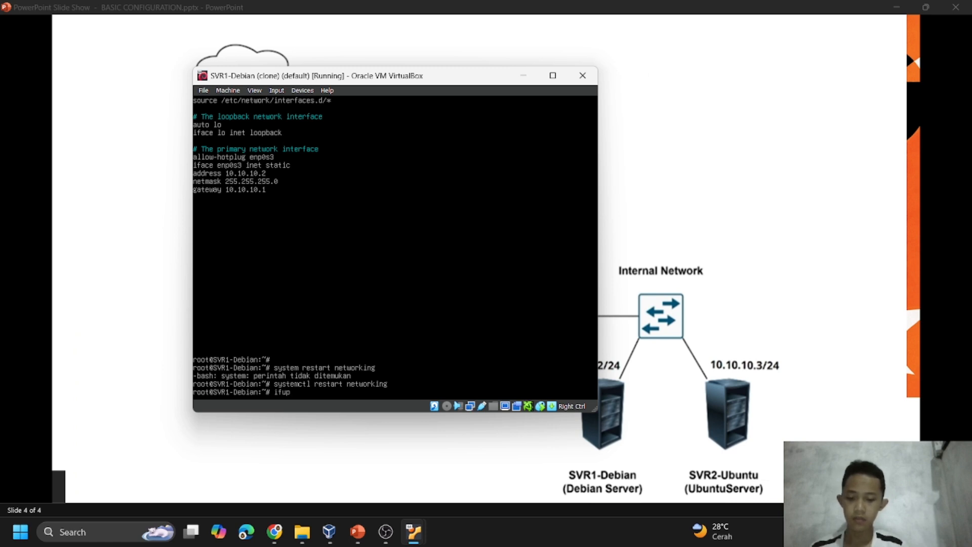
# Bring up interface enp0s3 with ifup on SVR1-Debian and list its IP addresses with ip address.
pyautogui.write('enp')
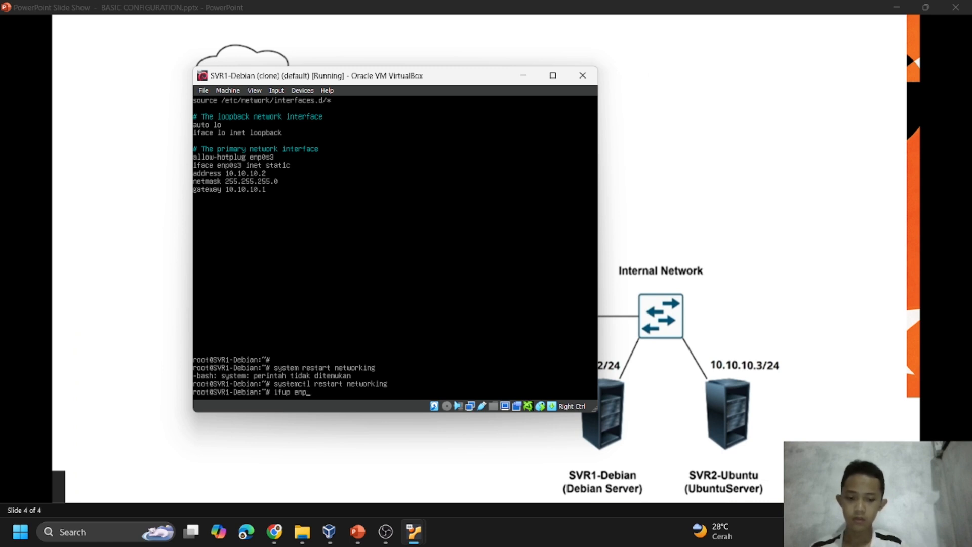
pyautogui.write('0s3')
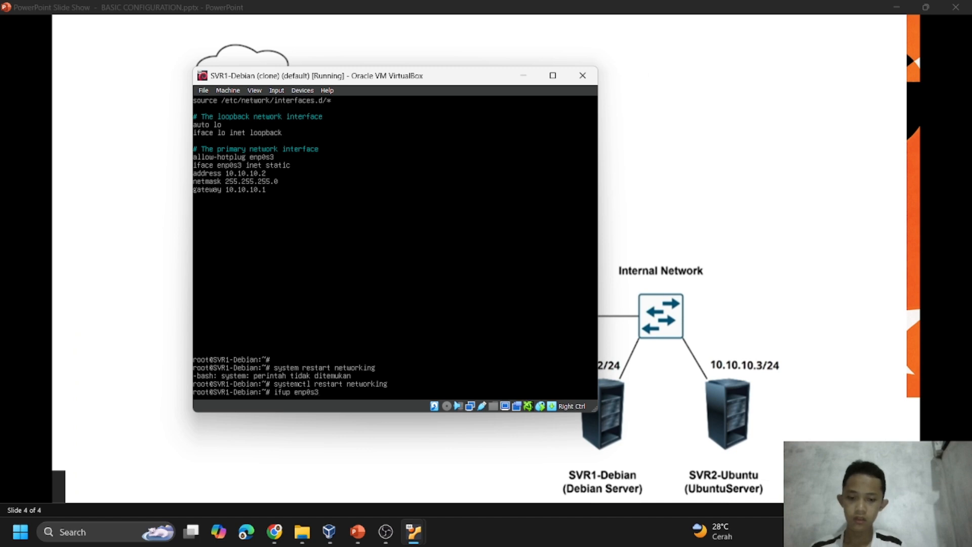
pyautogui.press('Return')
pyautogui.write('ip address')
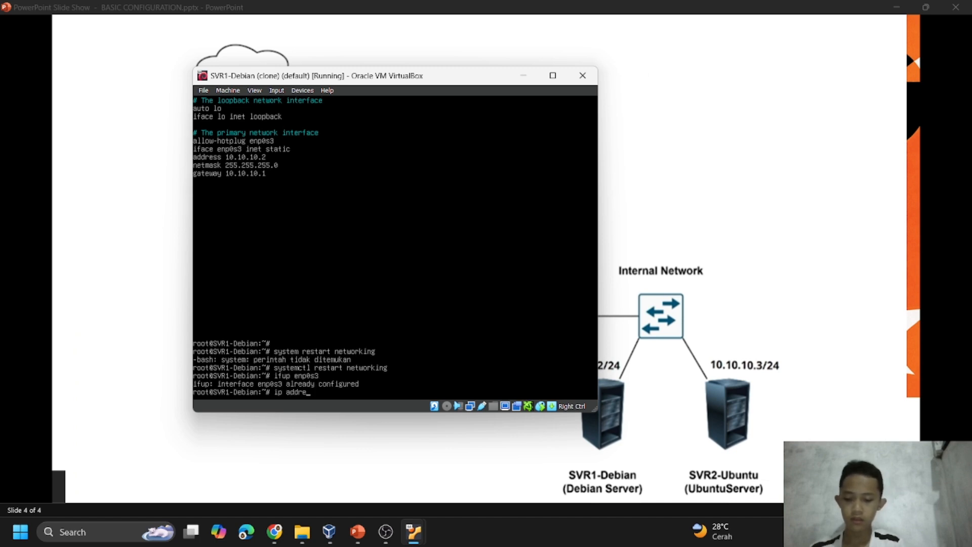
pyautogui.press('Return')
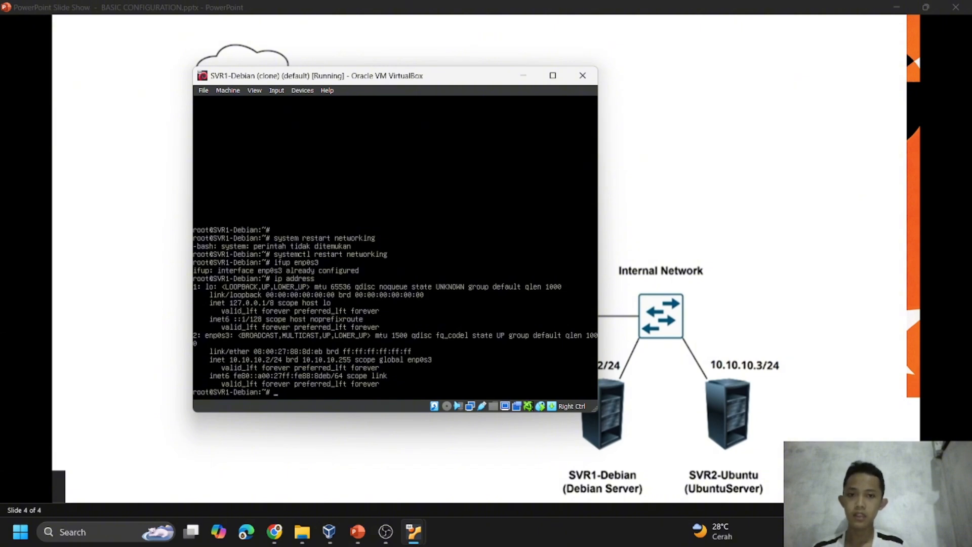
# Minimize the SVR1-Debian machine, switch to the ubuntu server virtual machine and move its window lower over the topology slide.
pyautogui.click(524, 75)
pyautogui.moveTo(414, 532)
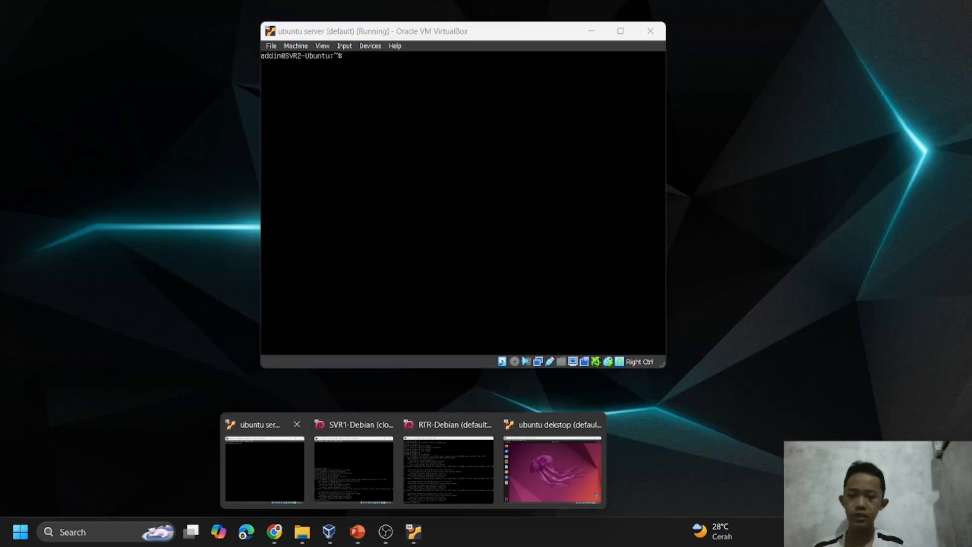
pyautogui.click(264, 469)
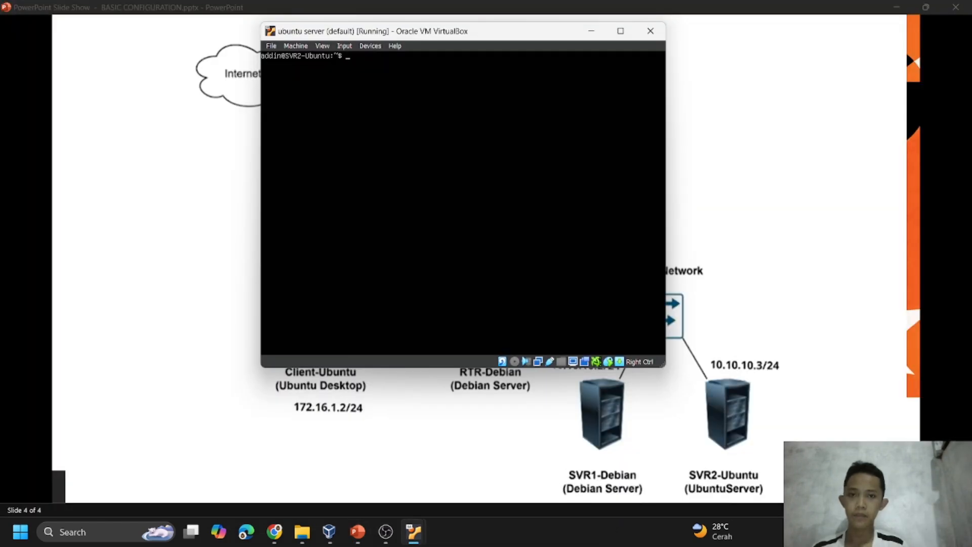
pyautogui.moveTo(501, 35); pyautogui.dragTo(512, 104)
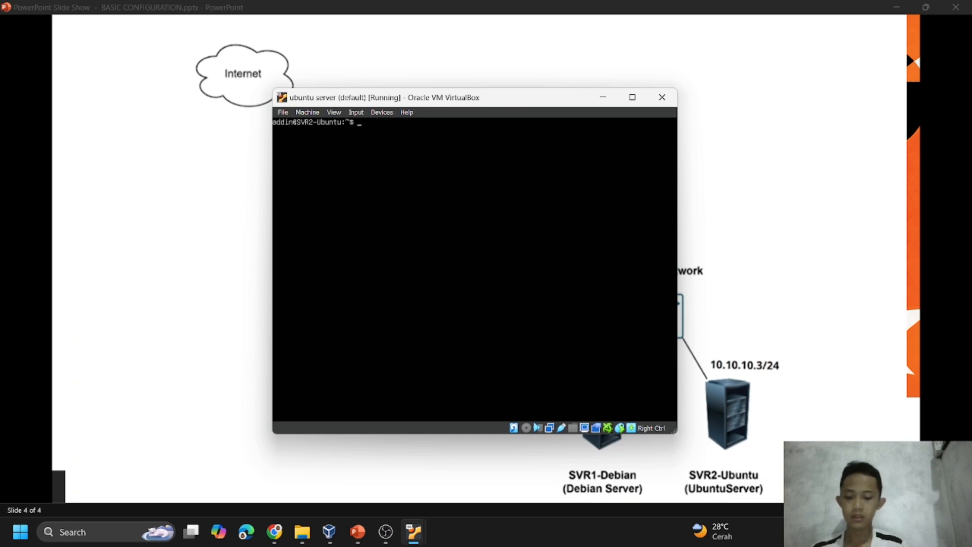
# Open a root shell on SVR2-Ubuntu with sudo su, entering the account password, and change to root's home directory.
pyautogui.write('su')
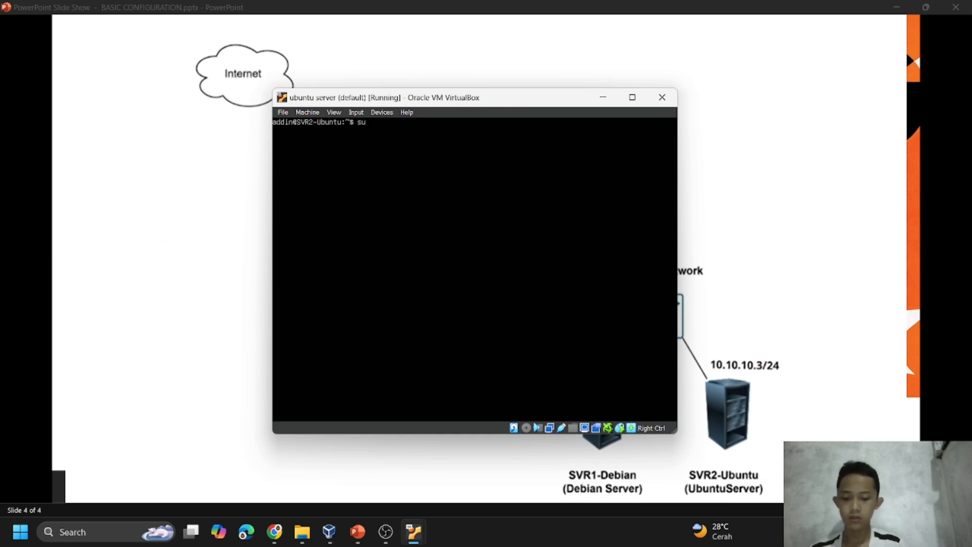
pyautogui.write('do su')
pyautogui.press('Return')
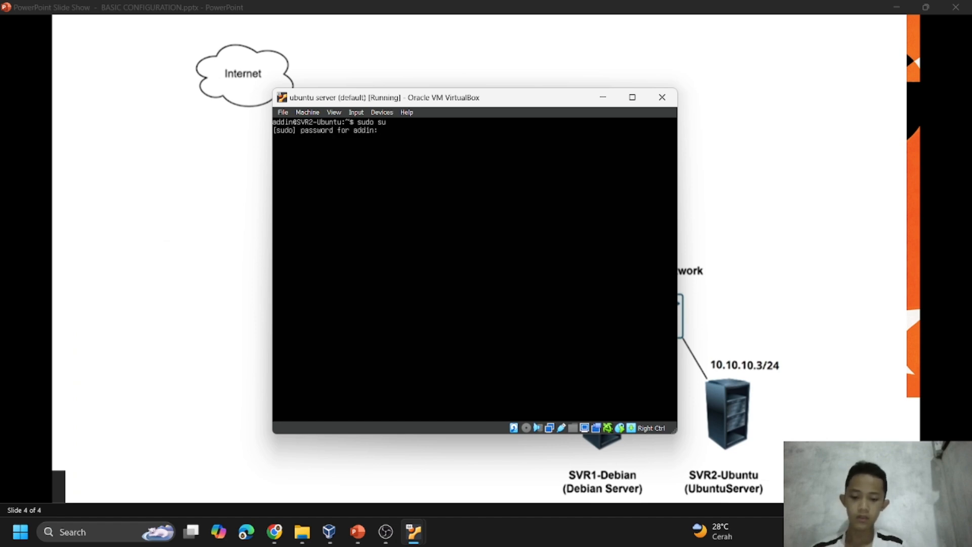
pyautogui.press('Return')
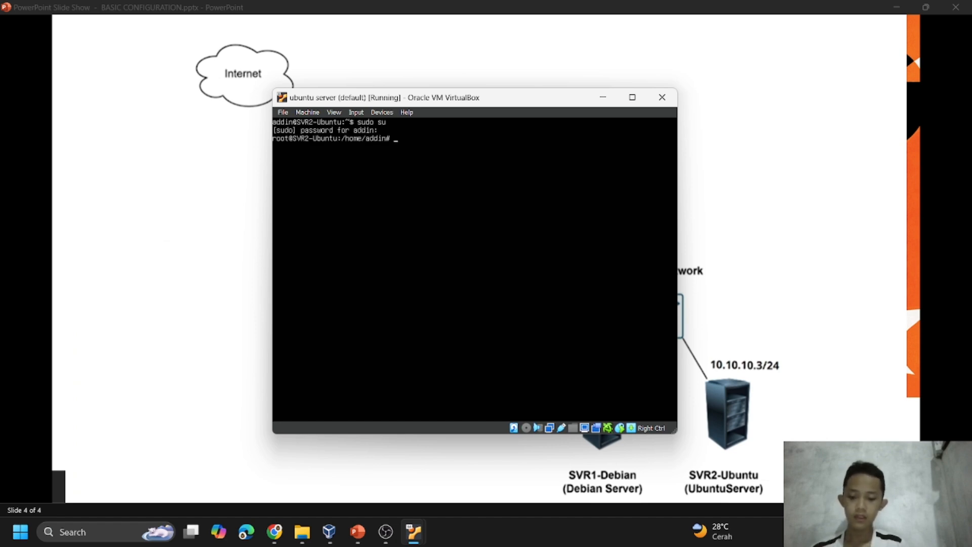
pyautogui.write('cd')
pyautogui.press('Return')
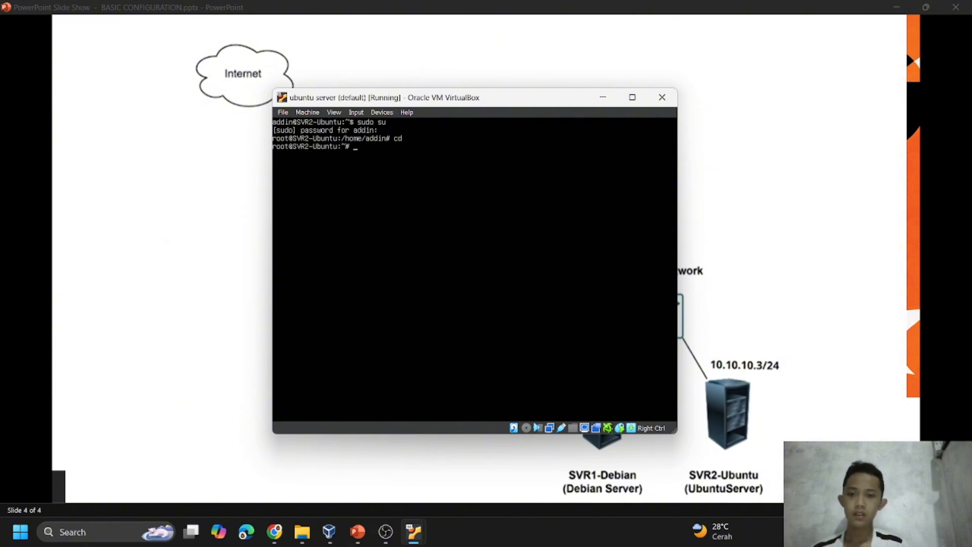
pyautogui.press('Return')
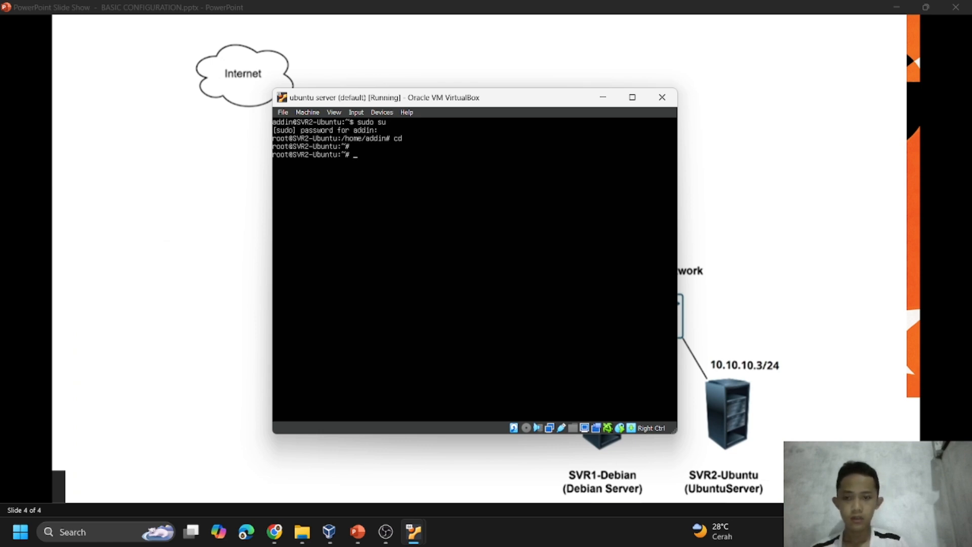
# Try to run sudo /etc/netplan/00-installer-config.yaml without naming an editor.
pyautogui.write('sudo')
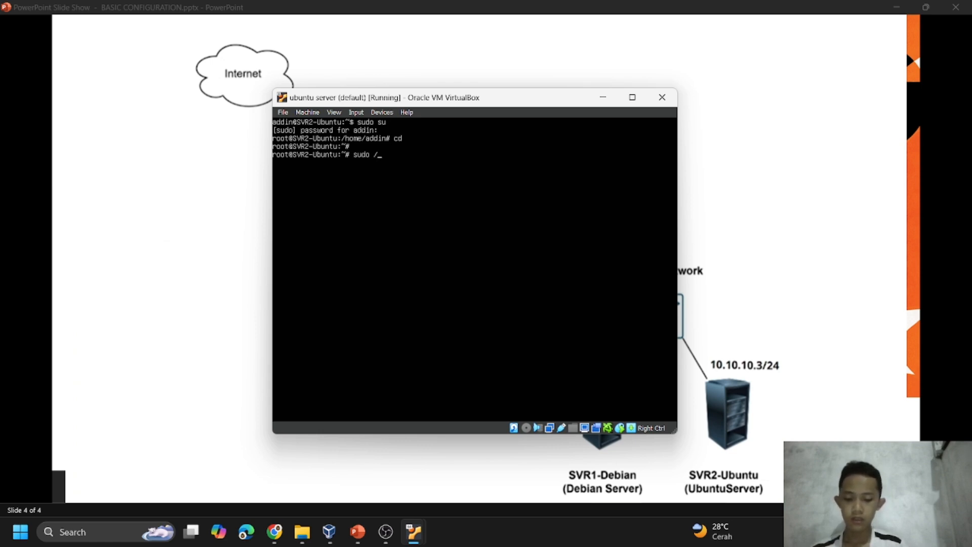
pyautogui.write(' /etc')
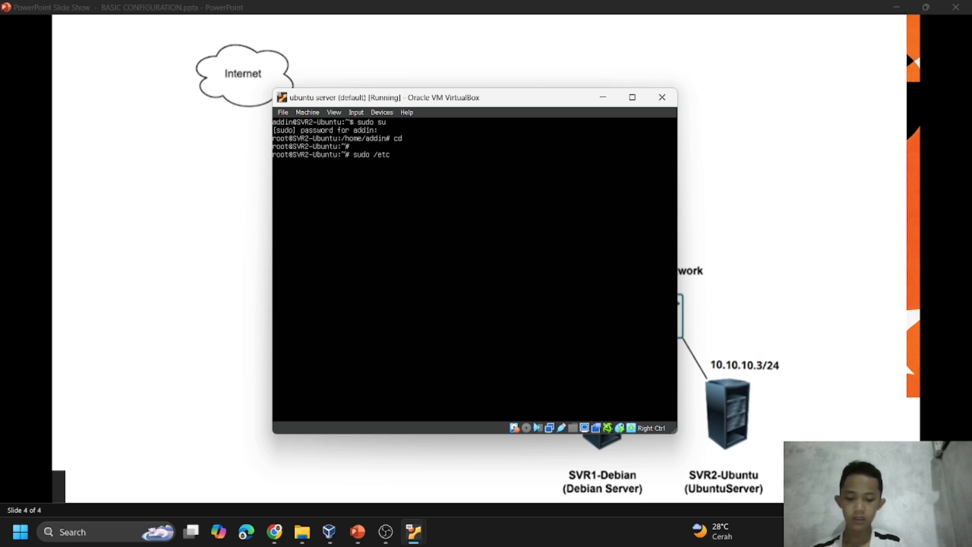
pyautogui.write('/netplan')
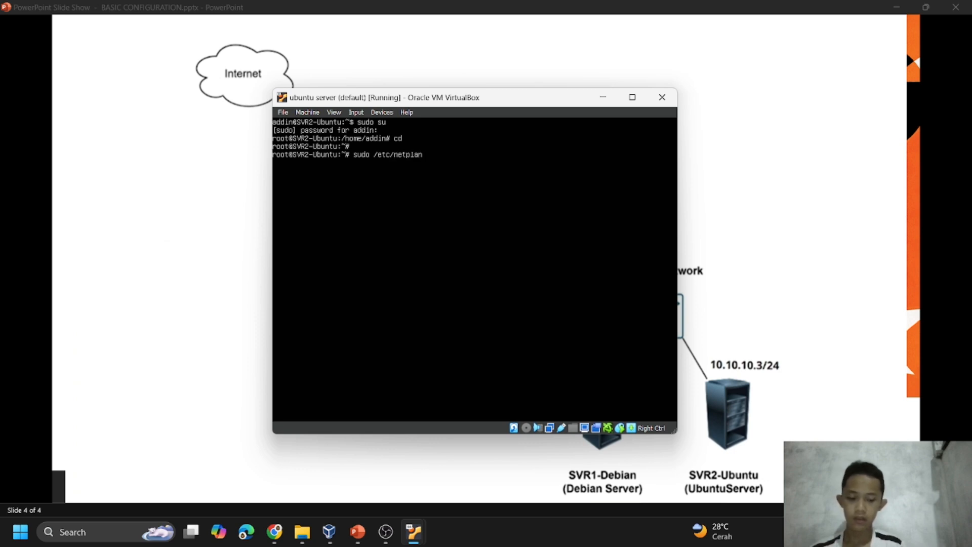
pyautogui.write('/00')
pyautogui.press('Tab')
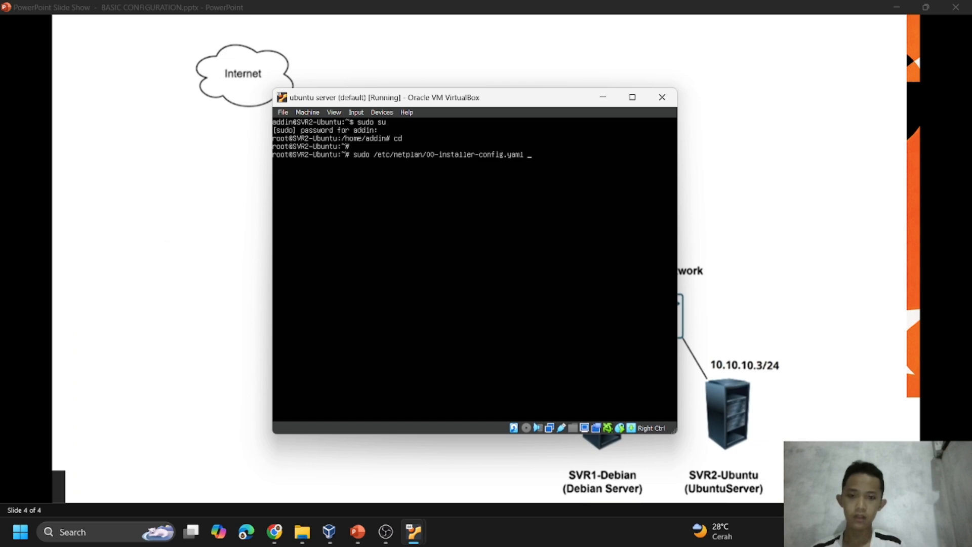
pyautogui.press('Return')
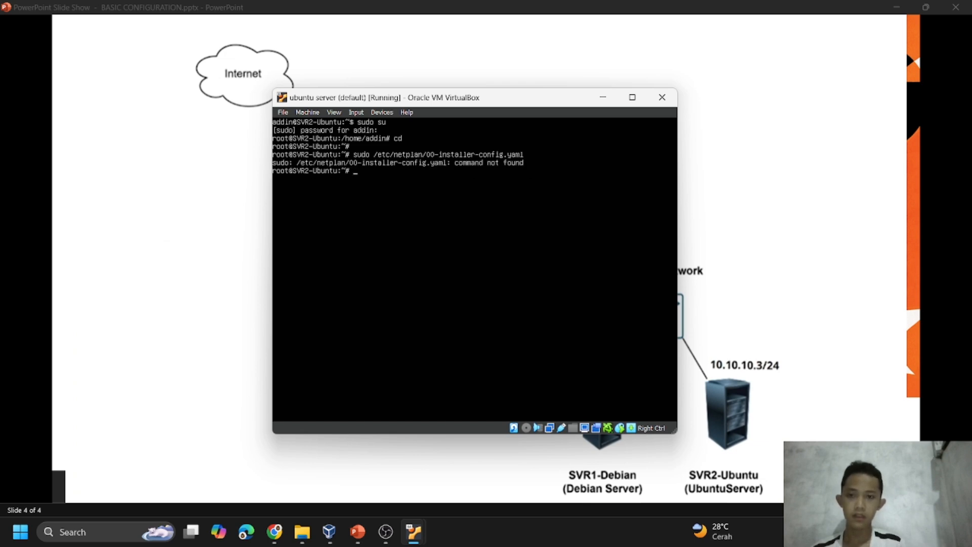
# Correct the recalled command to sudo nano /etc/netplan/00-installer-config.yaml and open the file for editing.
pyautogui.press('Up')
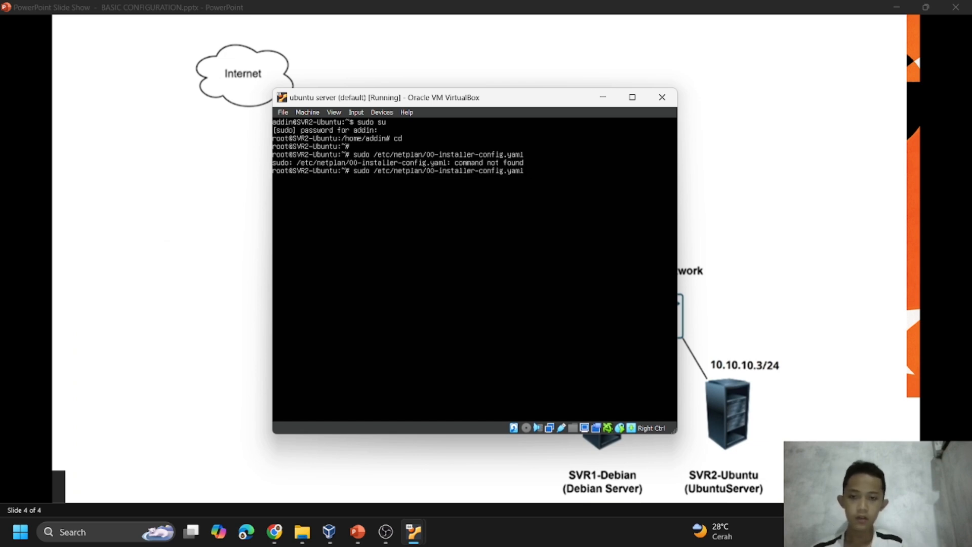
pyautogui.press('Left')
pyautogui.press('Left')
pyautogui.press('Left')
pyautogui.press('Left')
pyautogui.press('Left')
pyautogui.press('Left')
pyautogui.press('Left')
pyautogui.press('Left')
pyautogui.press('Left')
pyautogui.press('Left')
pyautogui.press('Left')
pyautogui.press('Left')
pyautogui.press('Left')
pyautogui.press('Left')
pyautogui.press('Left')
pyautogui.press('Left')
pyautogui.press('Left')
pyautogui.press('Left')
pyautogui.press('Left')
pyautogui.press('Left')
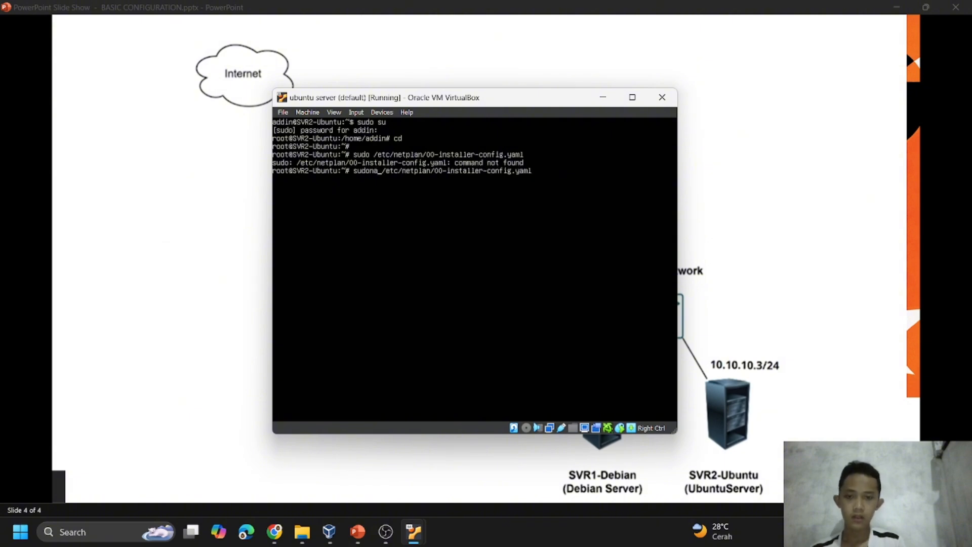
pyautogui.write('n')
pyautogui.press('BackSpace')
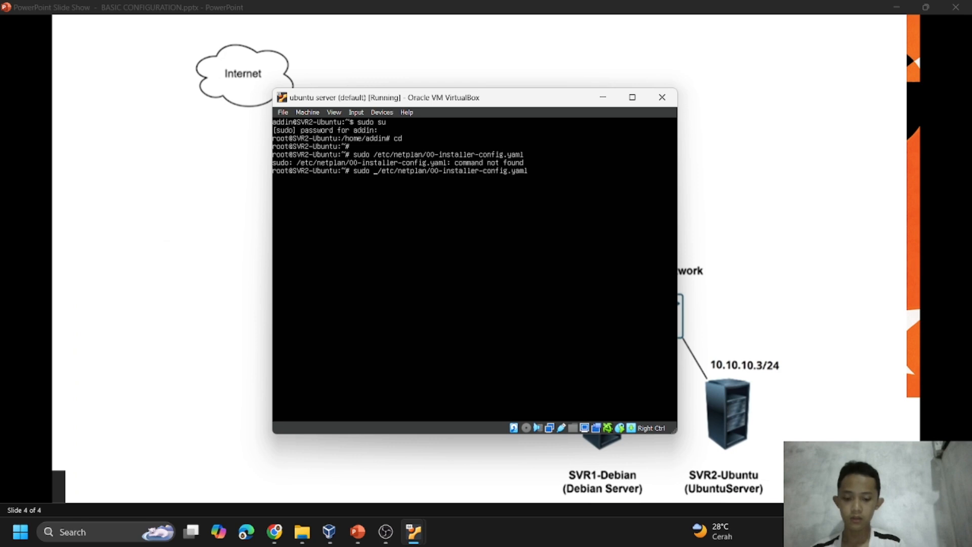
pyautogui.write('nano')
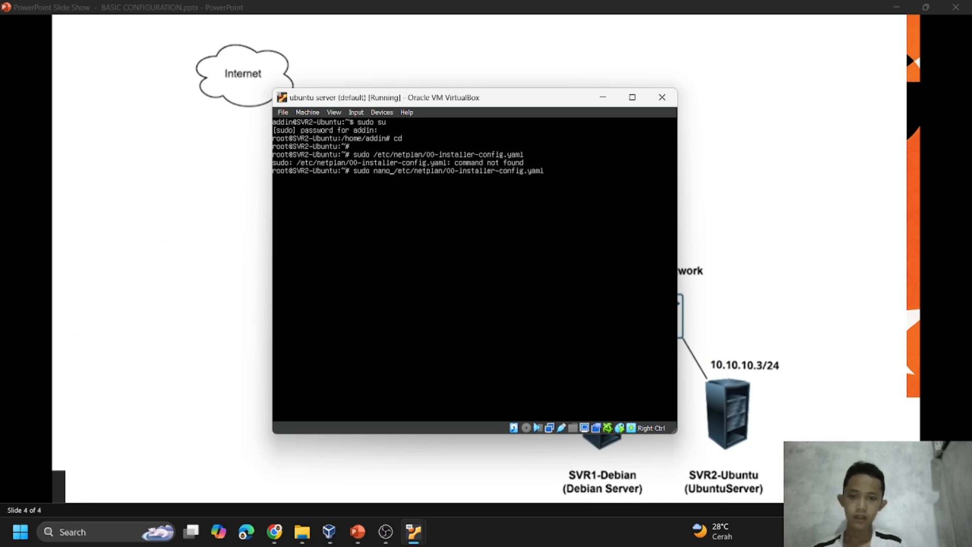
pyautogui.press('Return')
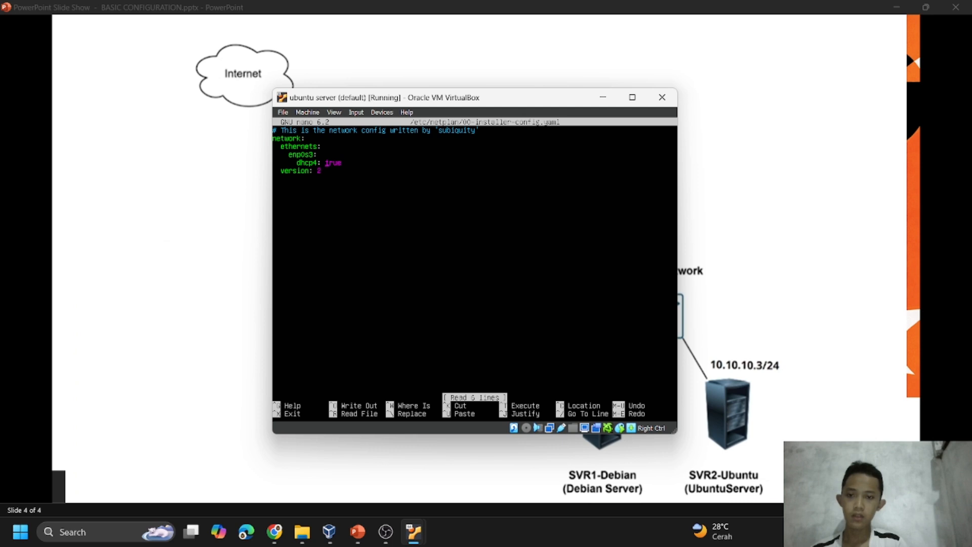
# Set the dhcp4 value of enp0s3 to no in the netplan file.
pyautogui.press('Right')
pyautogui.press('Right')
pyautogui.press('Right')
pyautogui.press('BackSpace')
pyautogui.press('BackSpace')
pyautogui.press('BackSpace')
pyautogui.press('BackSpace')
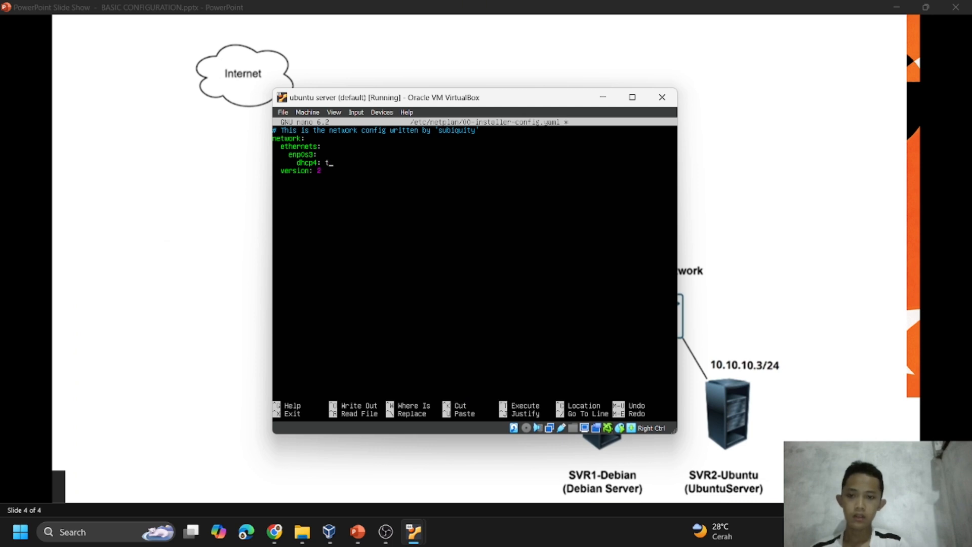
pyautogui.write('no')
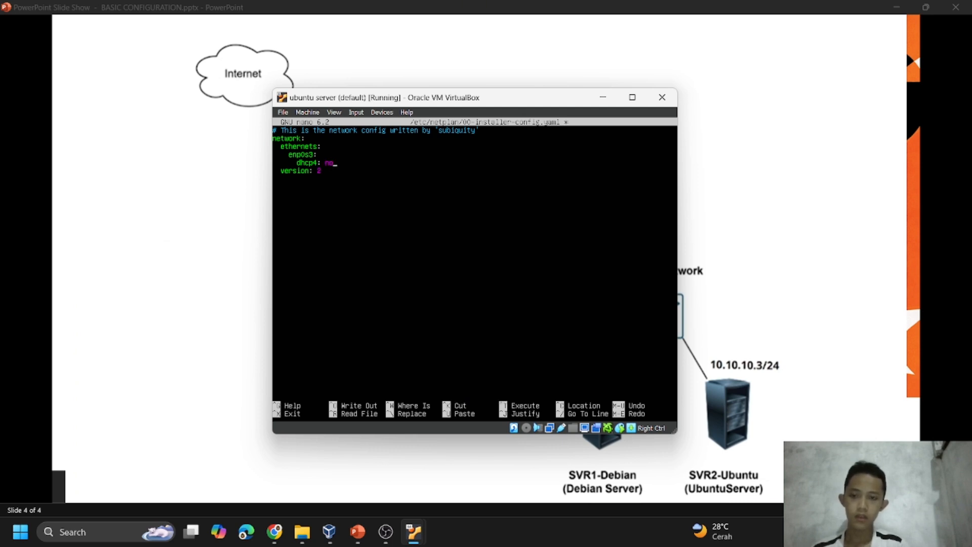
# Add the line "address: [10.10.10.3/24]" below dhcp4 in the enp0s3 section.
pyautogui.press('Return')
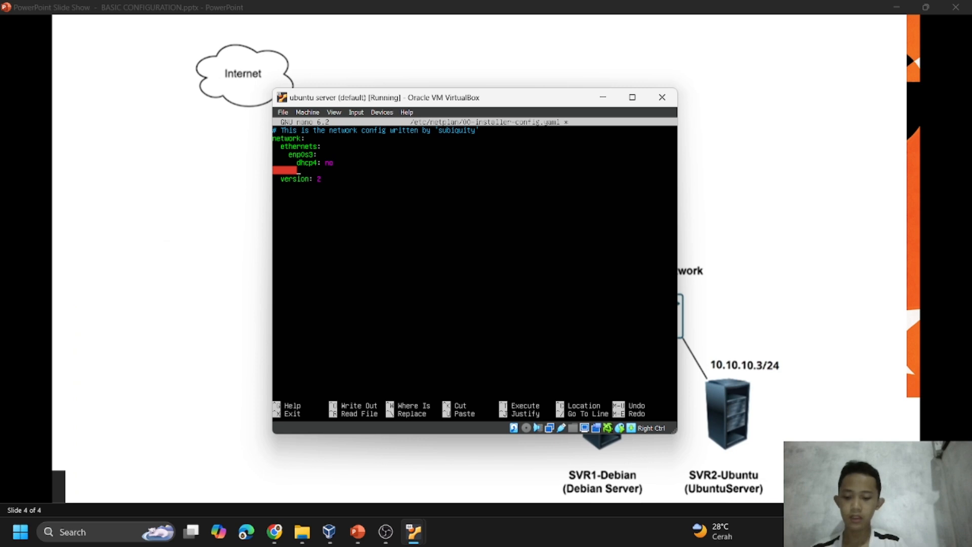
pyautogui.write('address')
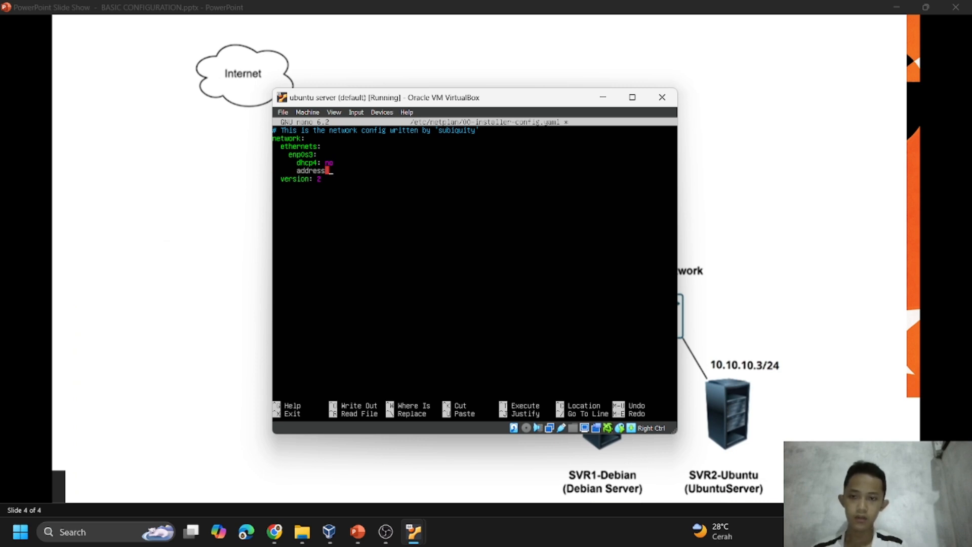
pyautogui.press('BackSpace')
pyautogui.write(':')
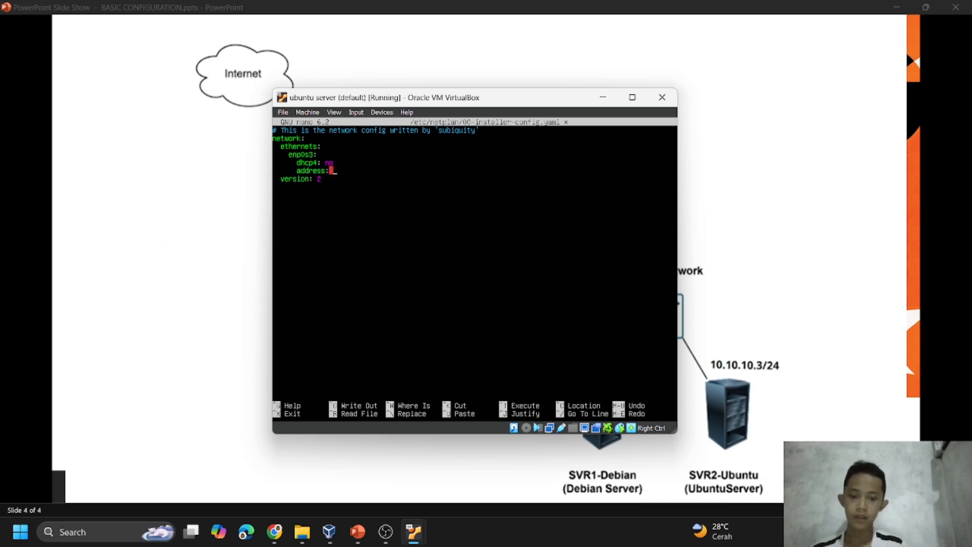
pyautogui.write(' [')
pyautogui.press('BackSpace')
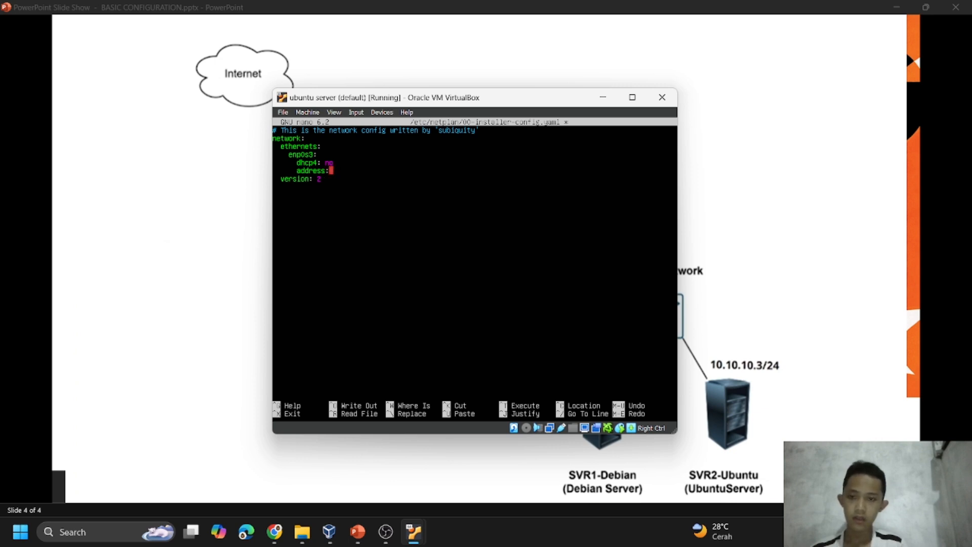
pyautogui.write('[')
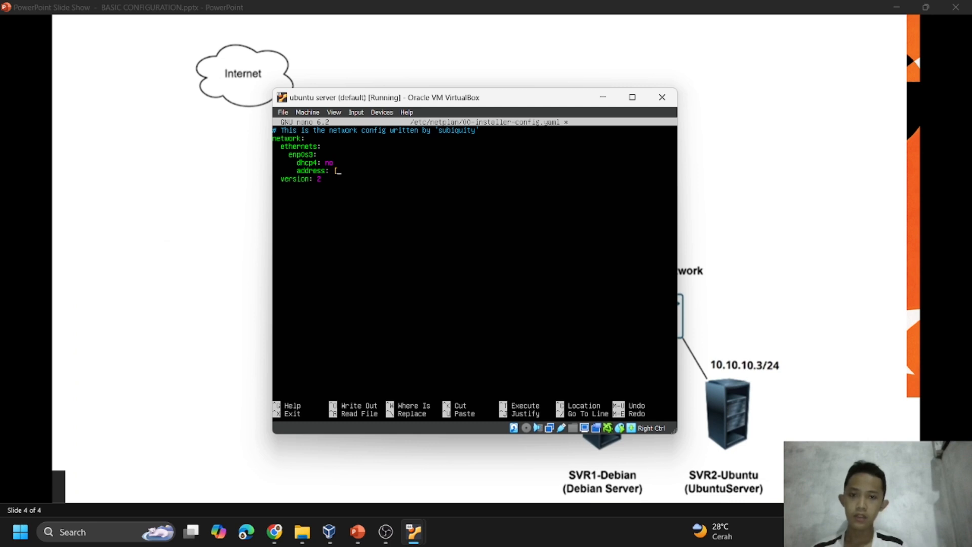
pyautogui.write('10')
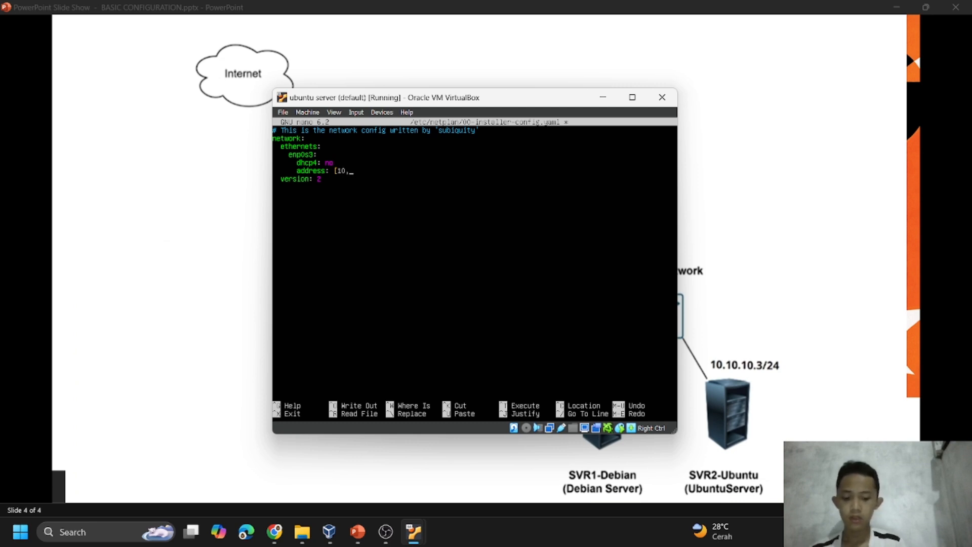
pyautogui.write('.10.10')
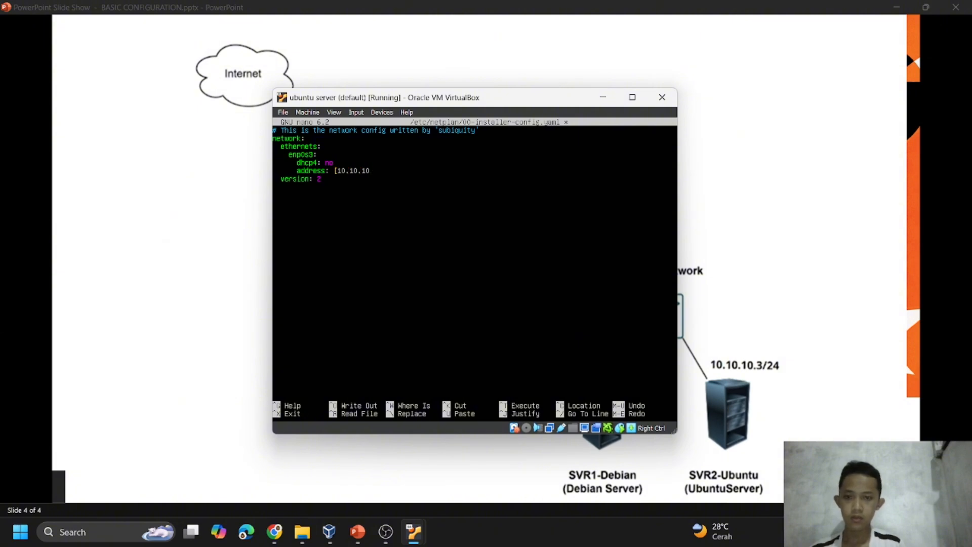
pyautogui.write('.3')
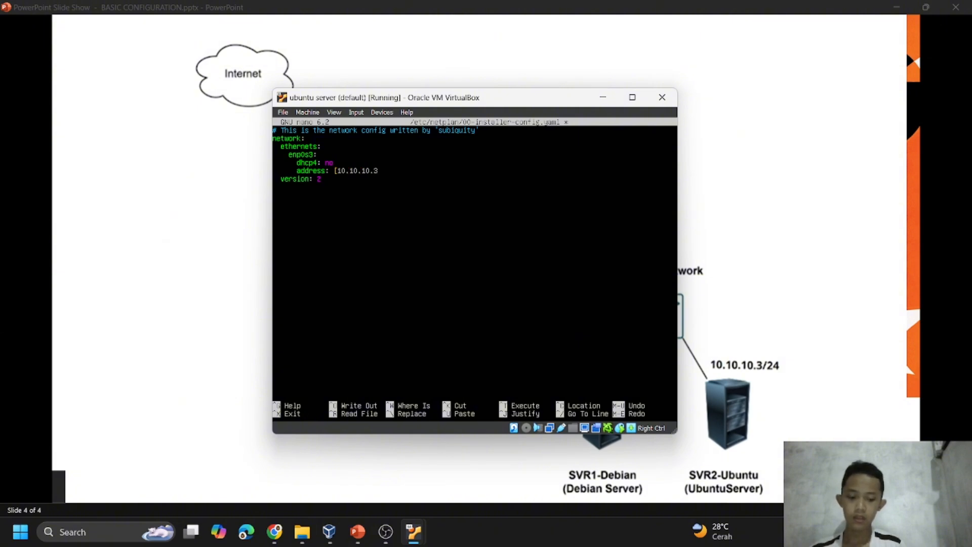
pyautogui.write('/24]')
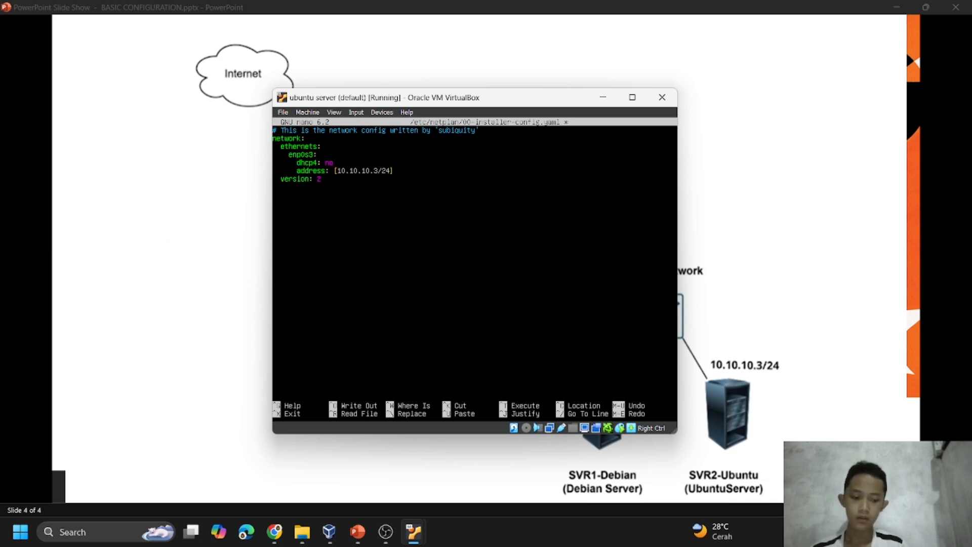
# Add the line "gateway: 10.10.10.1" below the address line in the enp0s3 section.
pyautogui.press('Return')
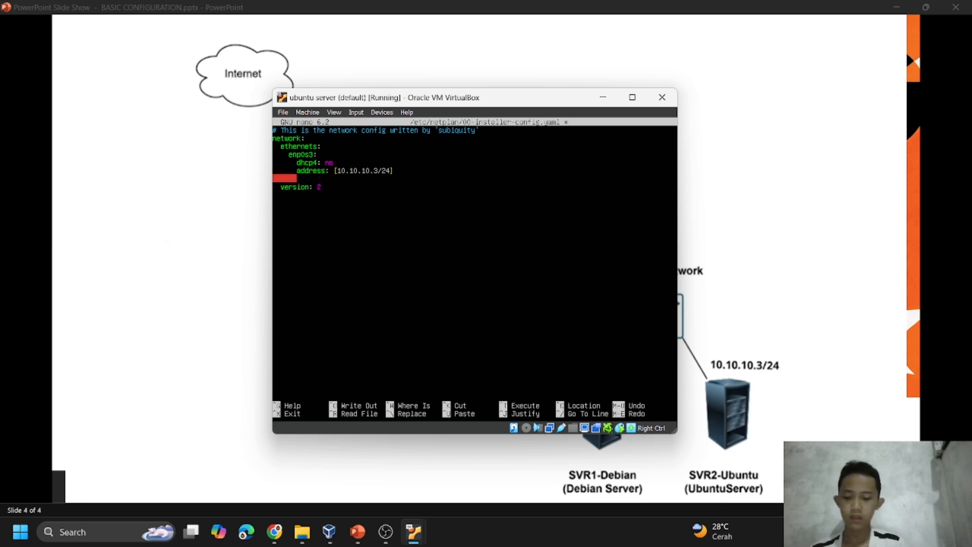
pyautogui.write('gateway')
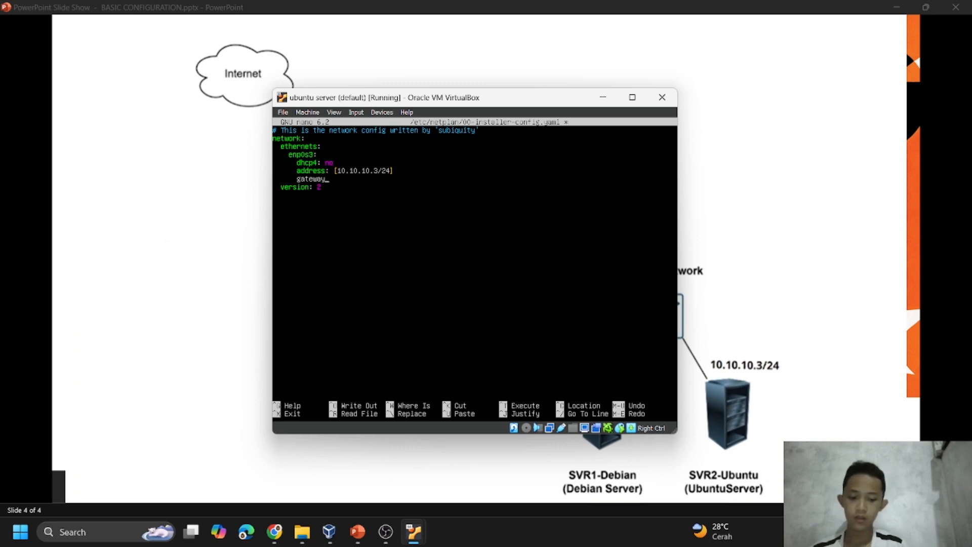
pyautogui.write(':')
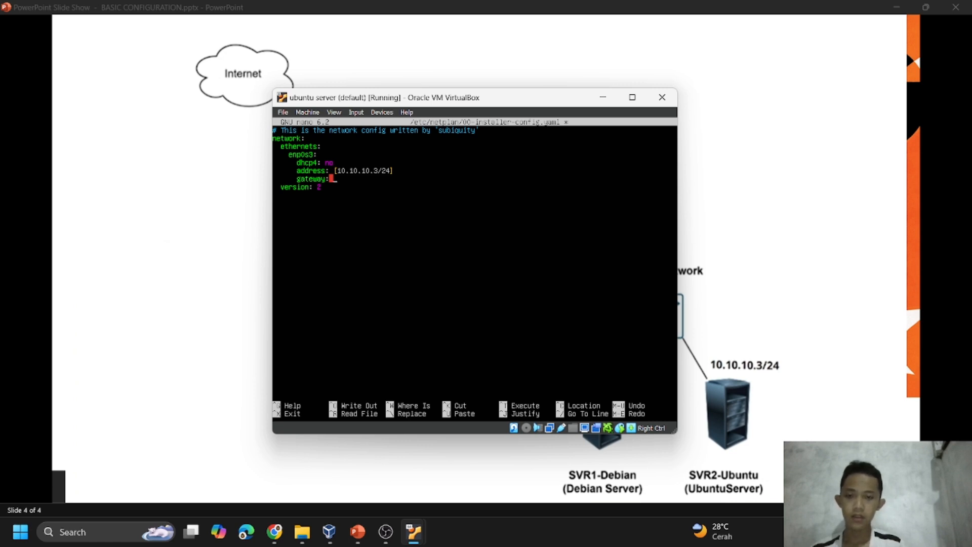
pyautogui.write('[')
pyautogui.press('BackSpace')
pyautogui.write('10')
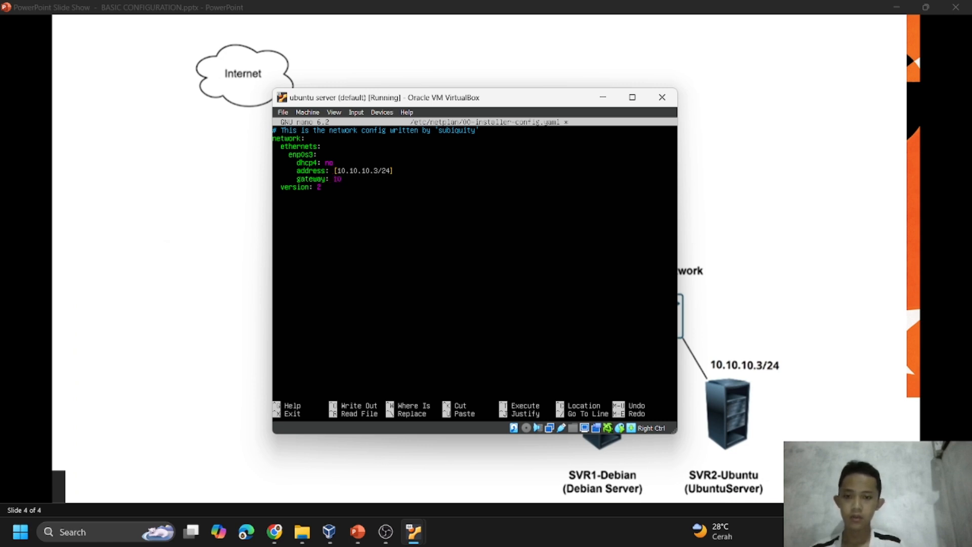
pyautogui.write('.10')
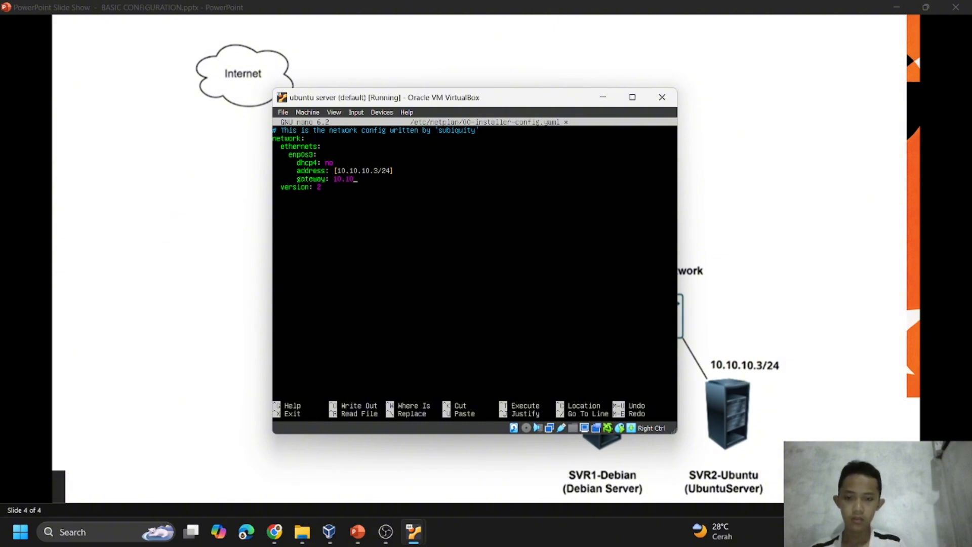
pyautogui.write('.10')
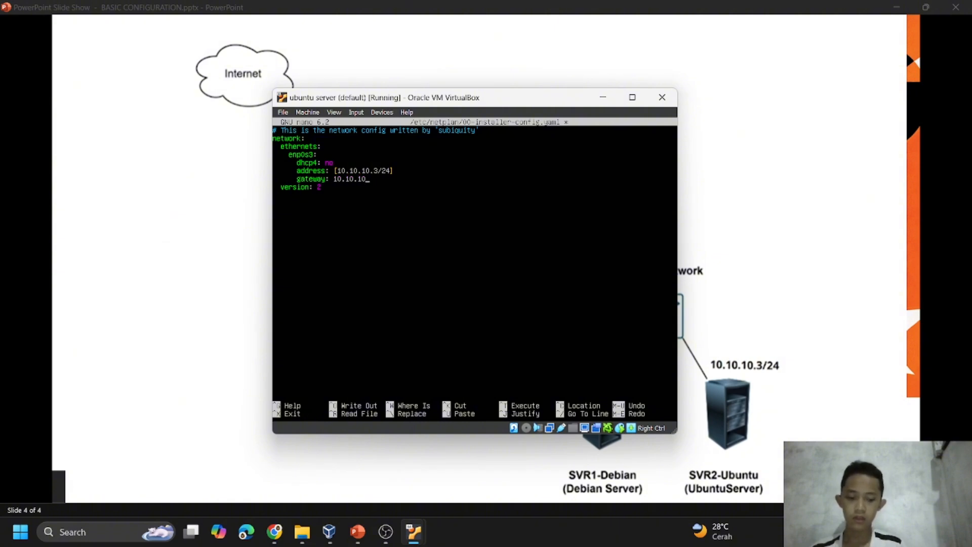
pyautogui.write('.1')
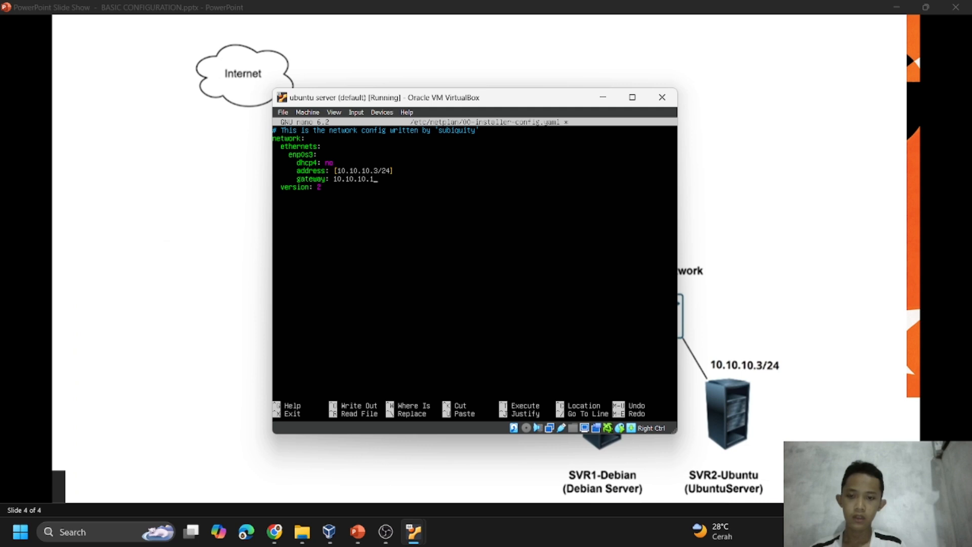
# Save the netplan file under its existing name and exit nano.
pyautogui.hotkey('ctrl', 'x')
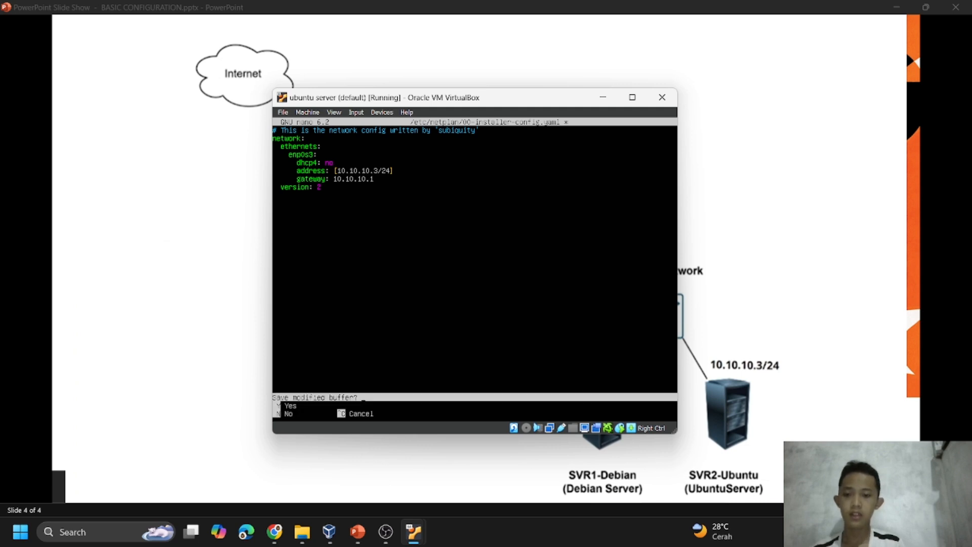
pyautogui.press('y')
pyautogui.press('Return')
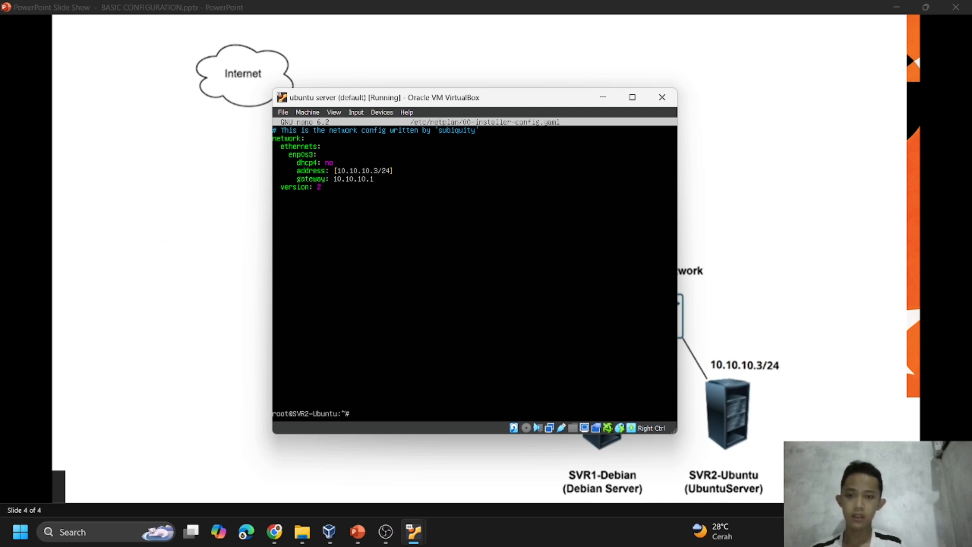
pyautogui.press('Return')
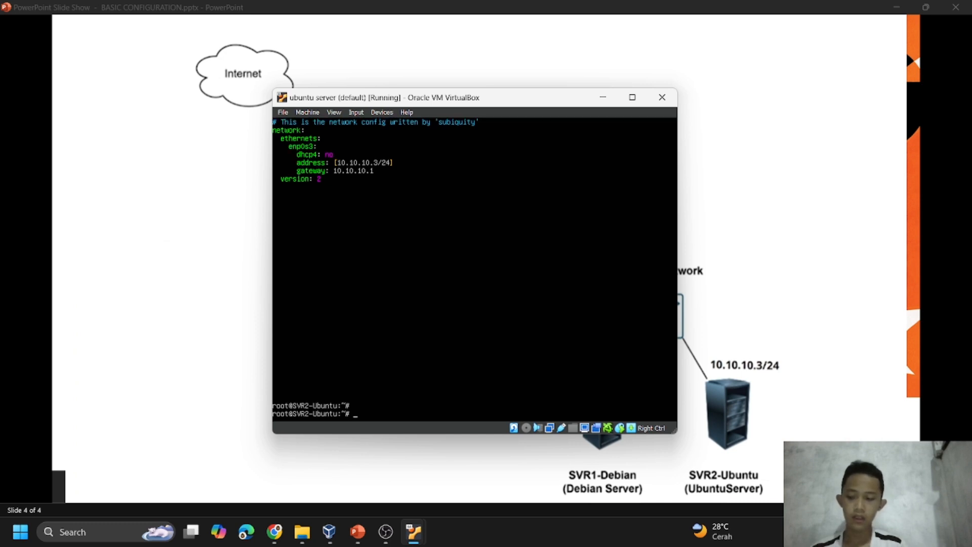
# Try to apply the network configuration with the command sudo netplan applay.
pyautogui.write('sudo')
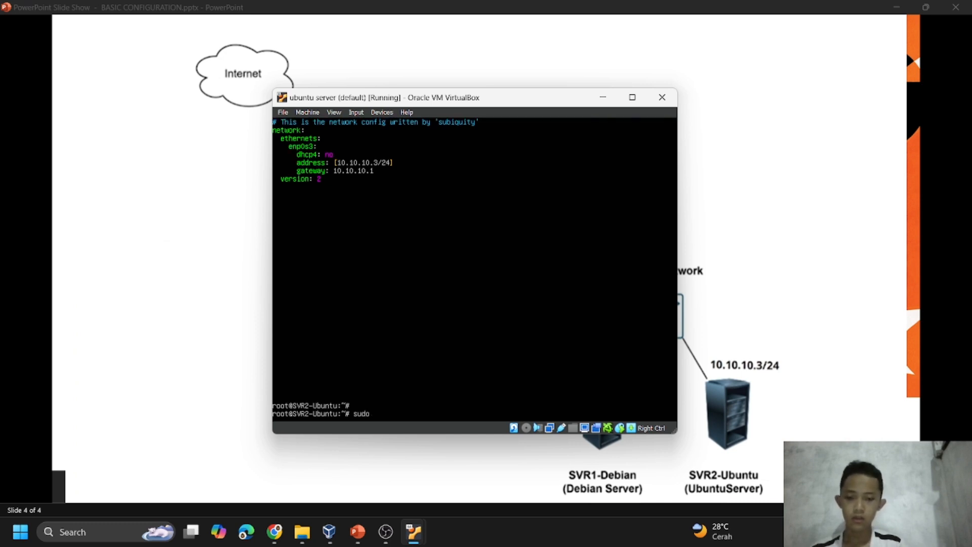
pyautogui.write(' netplan applay')
pyautogui.press('Return')
# Correct the recalled command to sudo netplan apply and run it.
pyautogui.press('Up')
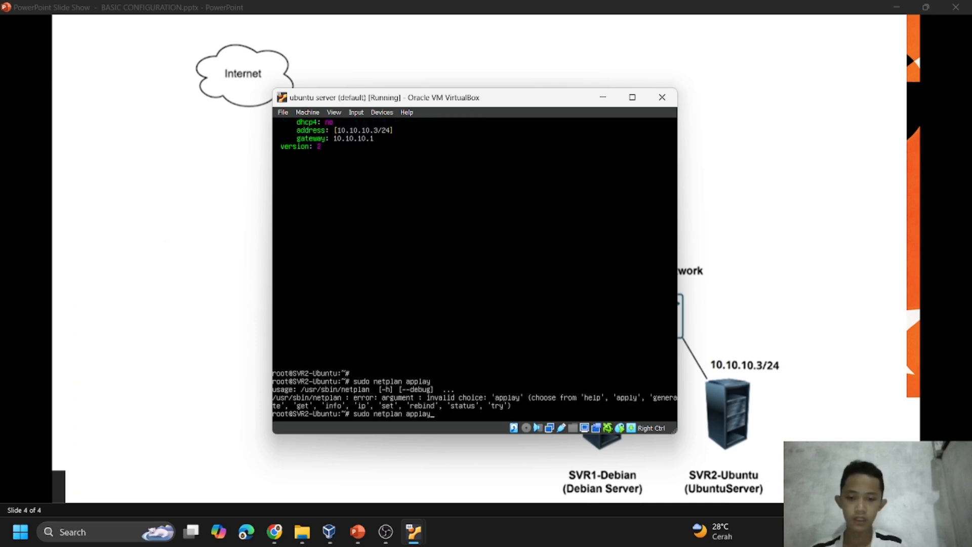
pyautogui.press('BackSpace')
pyautogui.press('BackSpace')
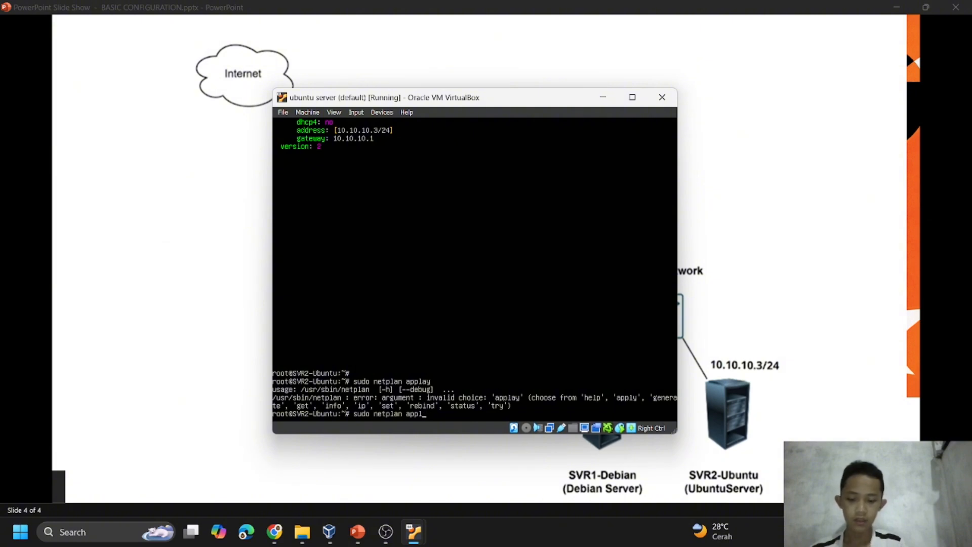
pyautogui.write('y')
pyautogui.press('Return')
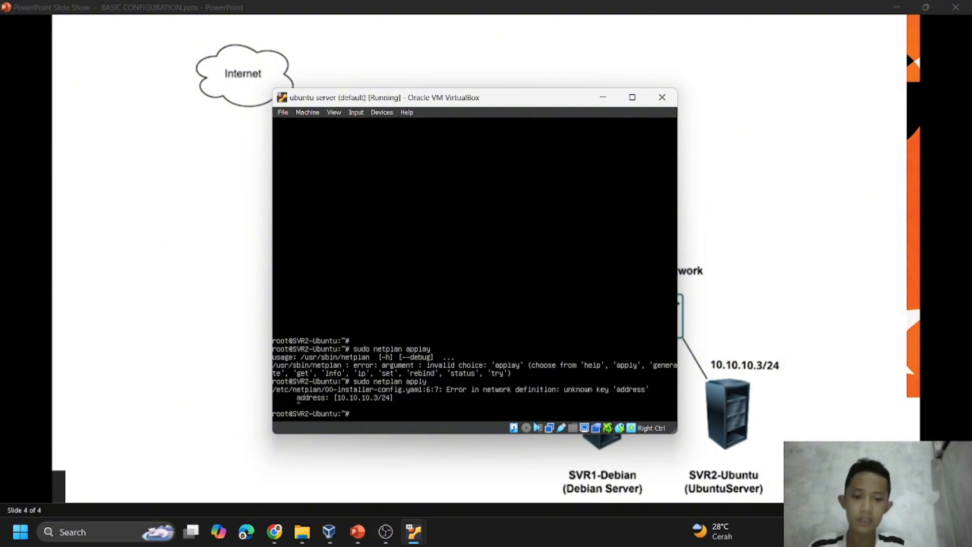
# Reopen the netplan configuration file in nano and change the key address to addresses.
pyautogui.press('Up')
pyautogui.press('Up')
pyautogui.press('Up')
pyautogui.press('Return')
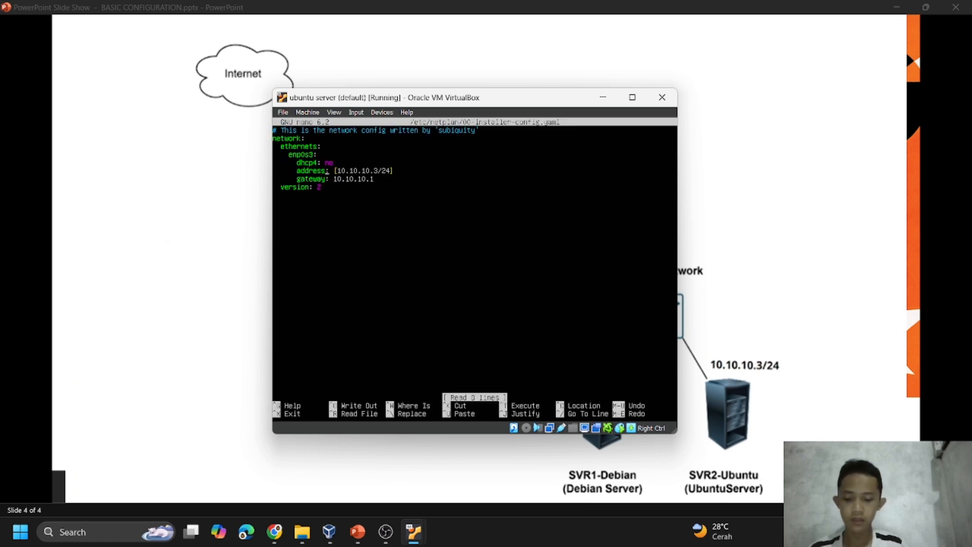
pyautogui.write('es')
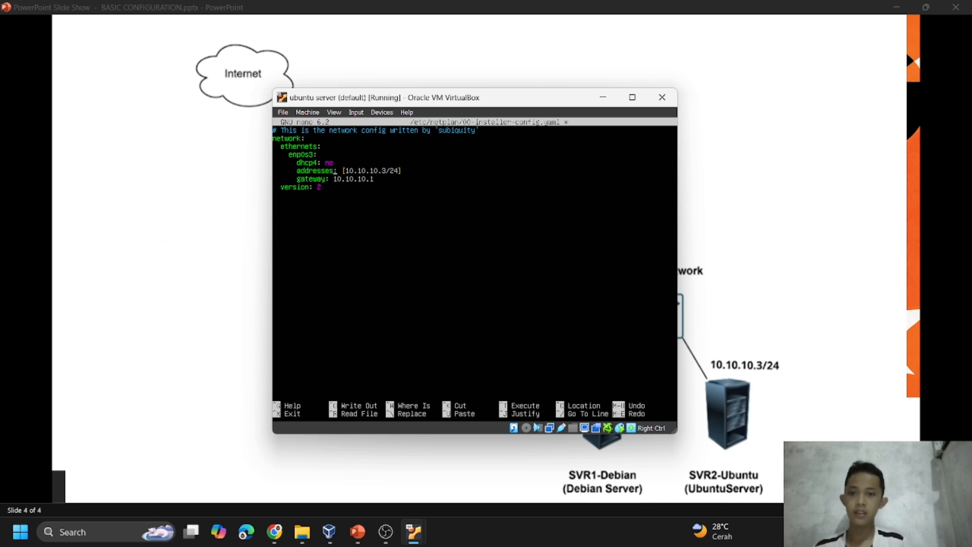
# Save the corrected addresses key, exit nano and run sudo netplan apply.
pyautogui.hotkey('ctrl', 'x')
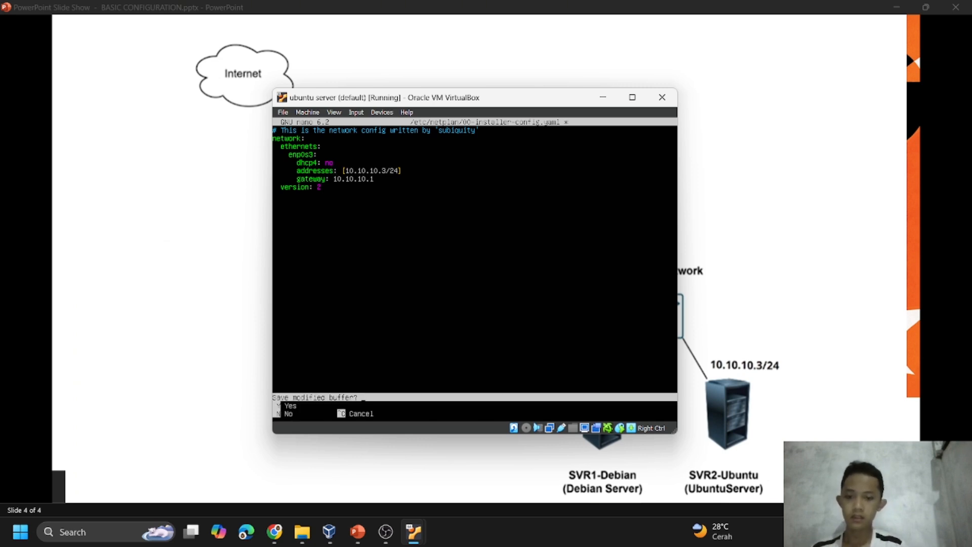
pyautogui.press('y')
pyautogui.press('Return')
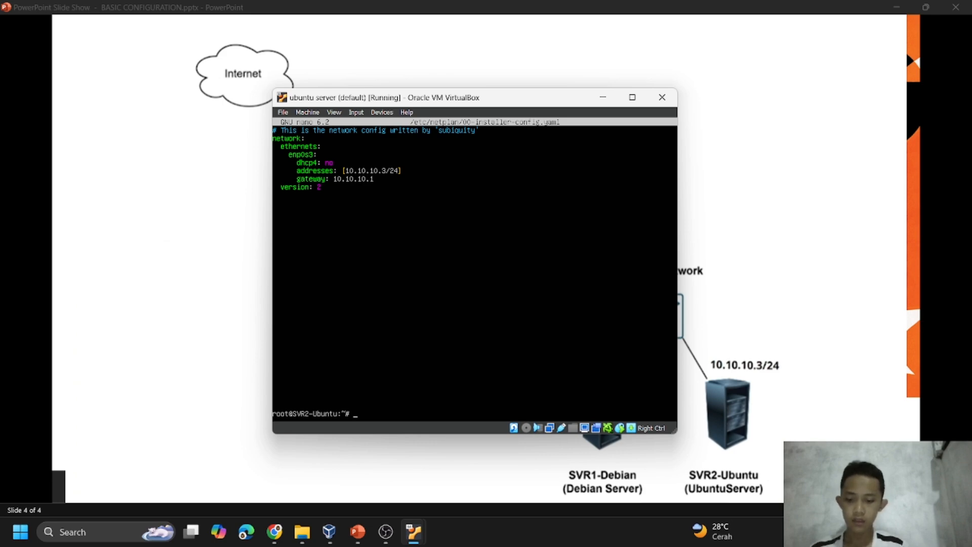
pyautogui.write('sudo netplan apply')
pyautogui.press('Return')
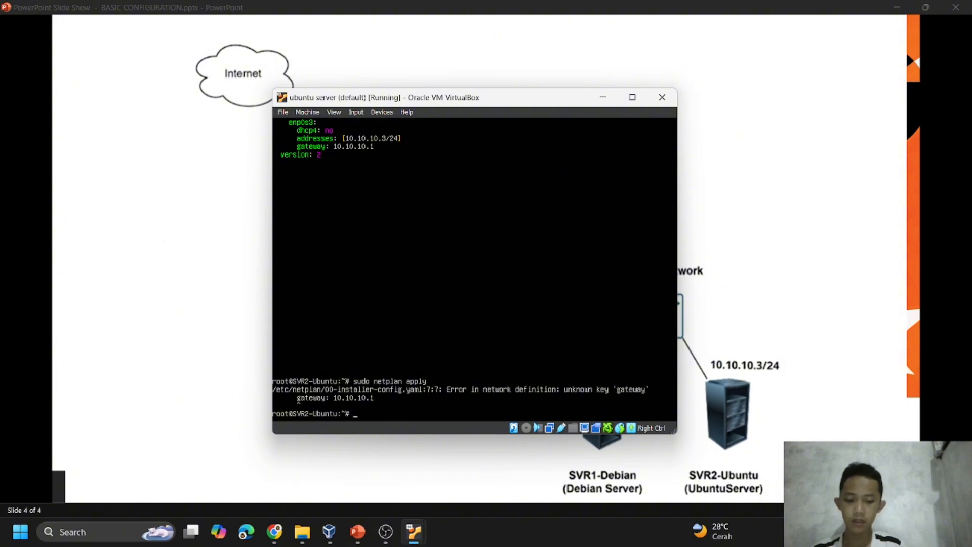
# Reopen the netplan configuration file in nano and change the key gateway to gateway4.
pyautogui.press('Up')
pyautogui.press('Up')
pyautogui.press('Return')
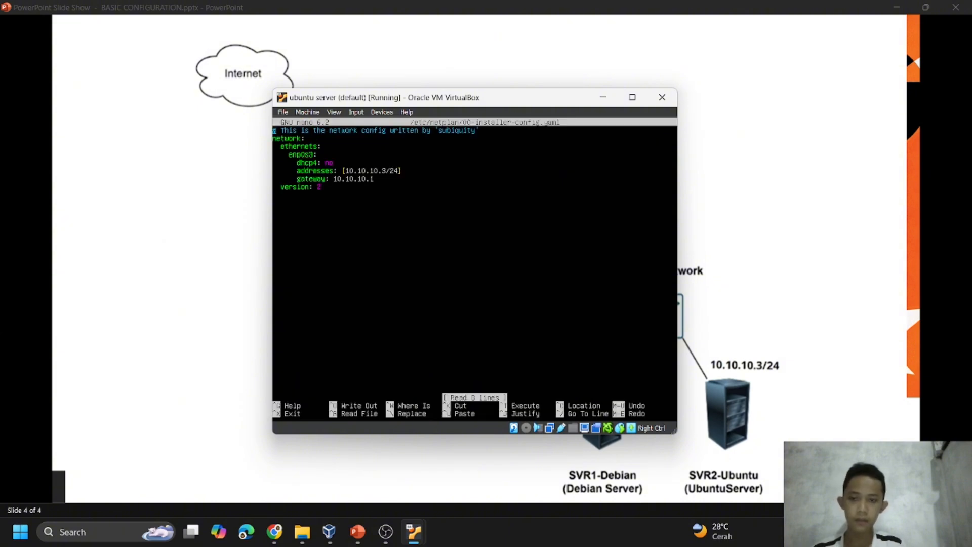
pyautogui.press('Right')
pyautogui.press('Right')
pyautogui.press('Right')
pyautogui.press('Right')
pyautogui.press('Right')
pyautogui.press('Right')
pyautogui.press('Right')
pyautogui.press('Right')
pyautogui.press('Right')
pyautogui.press('Right')
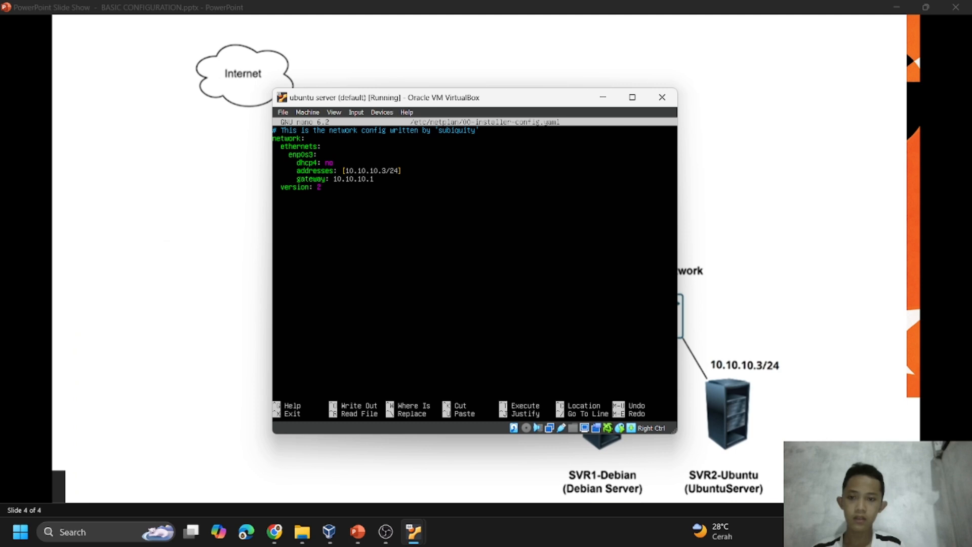
pyautogui.press('Right')
pyautogui.press('Right')
pyautogui.press('Right')
pyautogui.write('4')
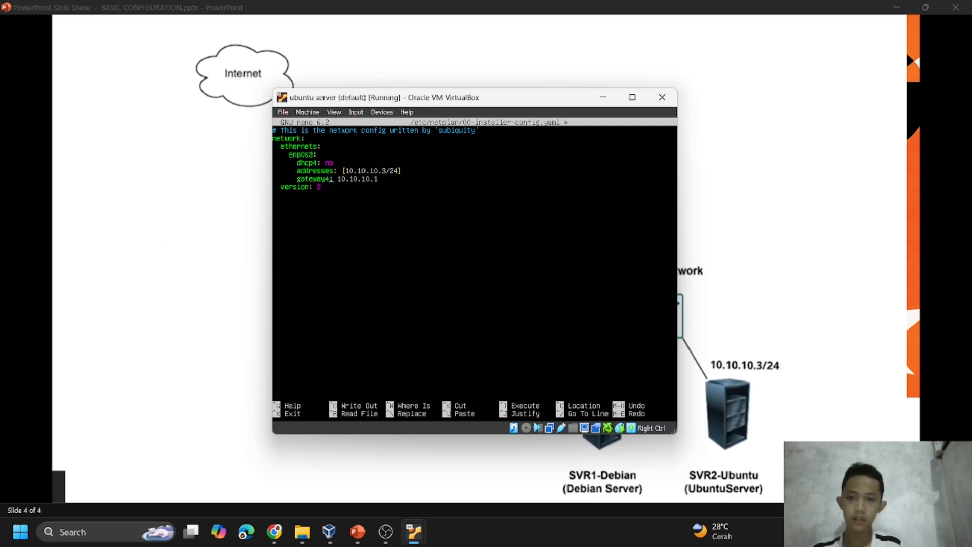
# Save the file with the gateway4 key, exit nano and run sudo netplan apply again.
pyautogui.hotkey('ctrl', 'x')
pyautogui.press('y')
pyautogui.press('Return')
pyautogui.press('Up')
pyautogui.press('Up')
pyautogui.press('Return')
pyautogui.press('Return')
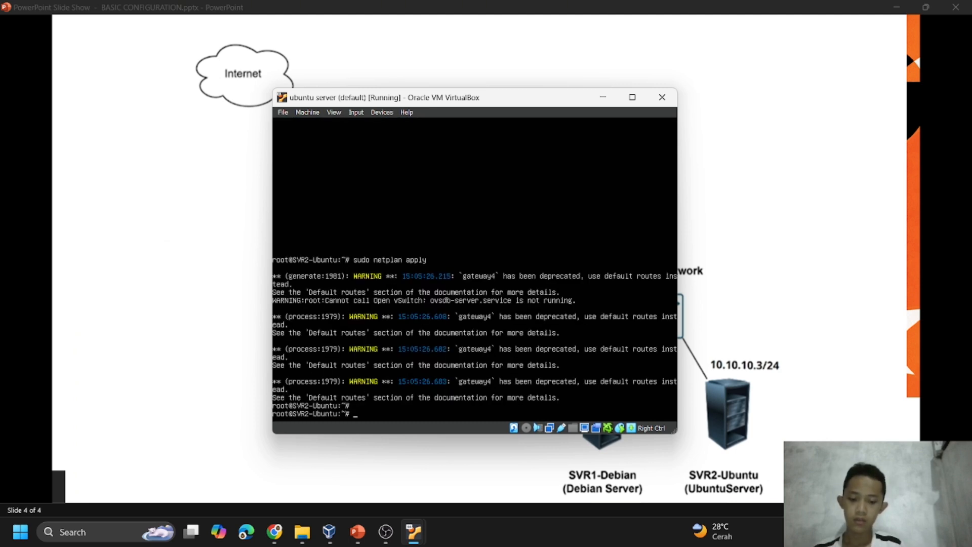
# Check the enp0s3 interface of SVR2-Ubuntu with the ip address command and minimize the machine's window.
pyautogui.write('ip address')
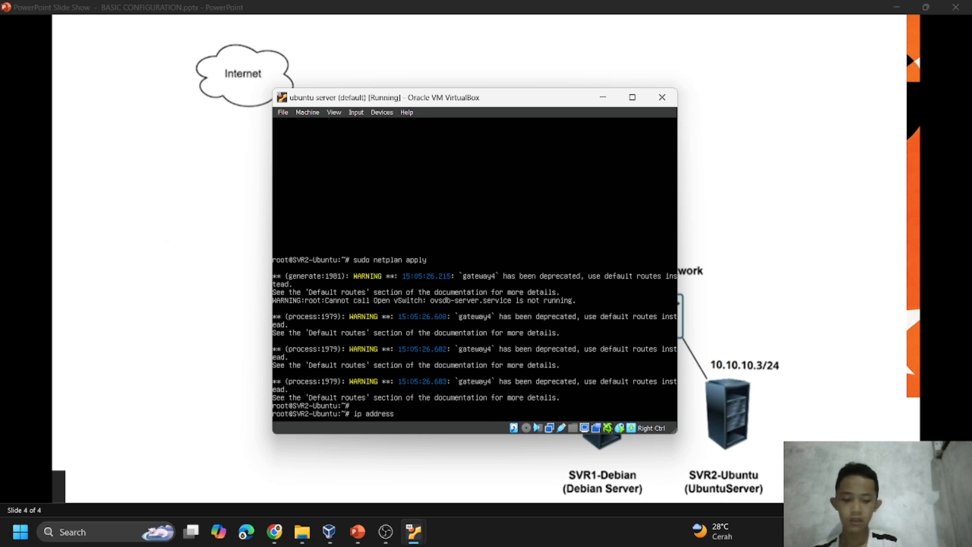
pyautogui.press('Return')
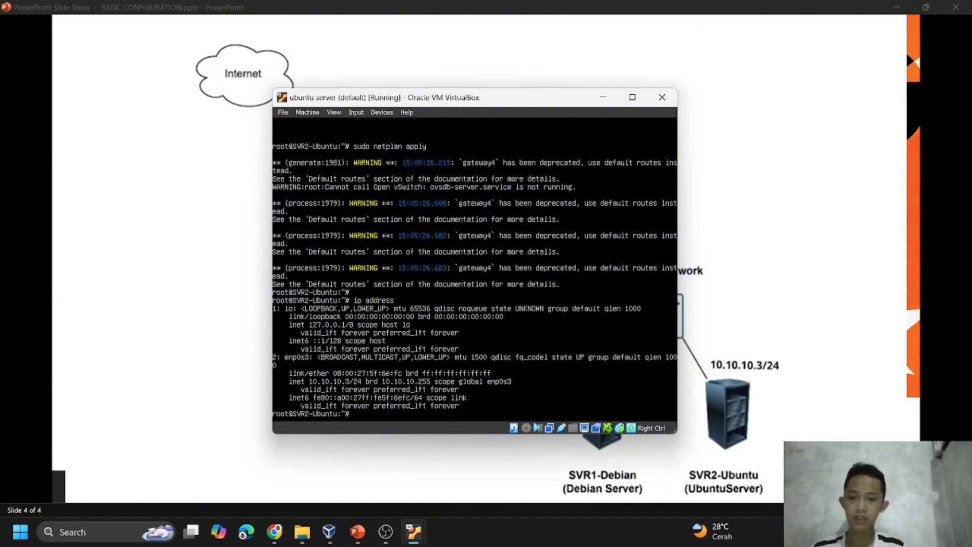
pyautogui.click(602, 98)
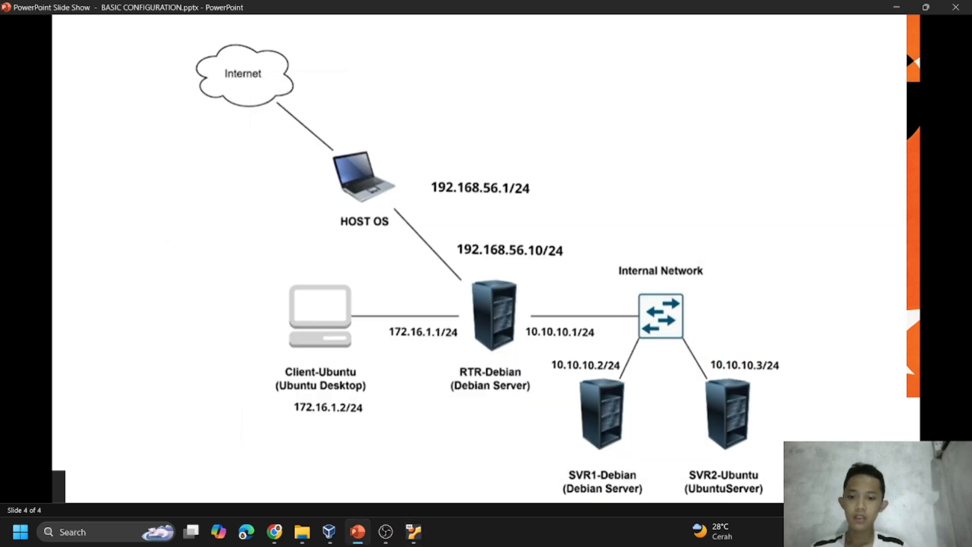
# Switch to the ubuntu dekstop virtual machine and log in with the account password.
pyautogui.moveTo(414, 532)
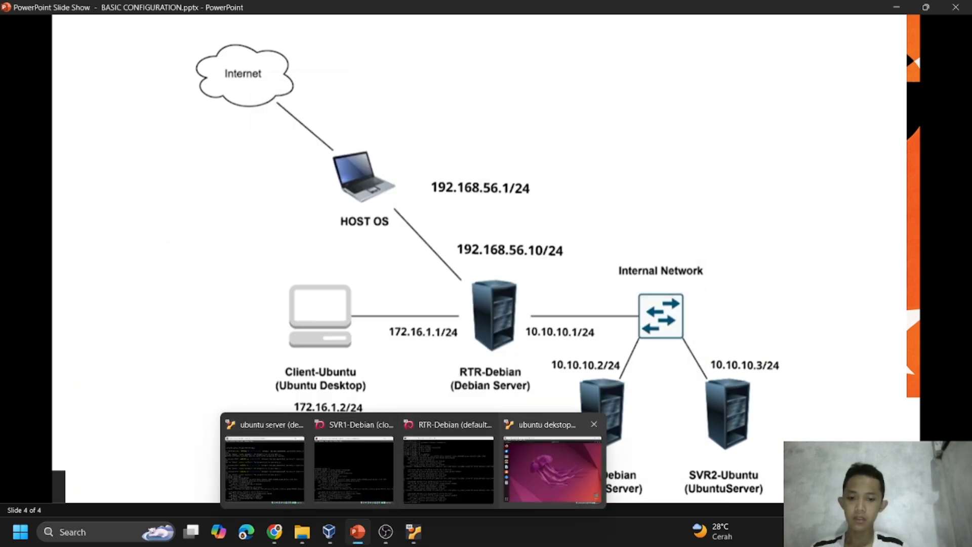
pyautogui.click(552, 471)
pyautogui.click(552, 469)
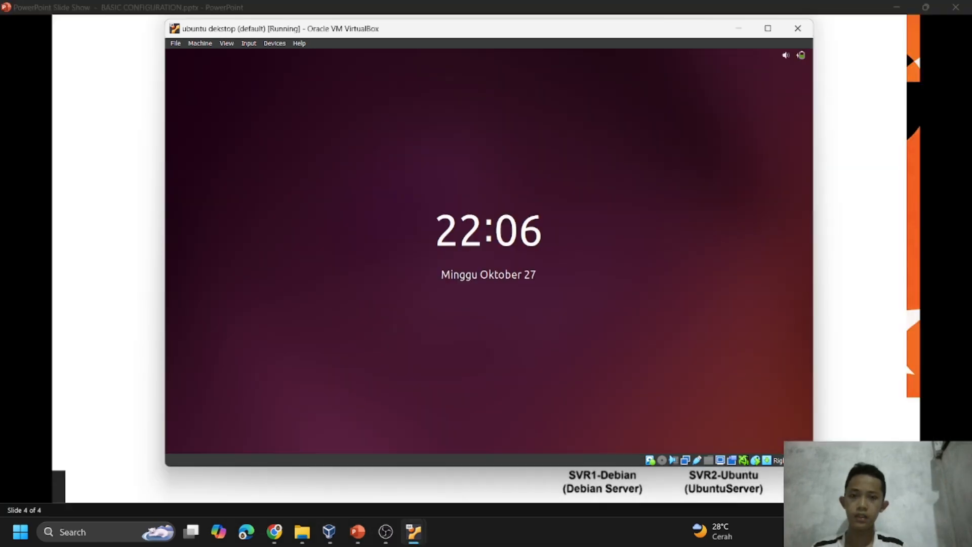
pyautogui.press('Return')
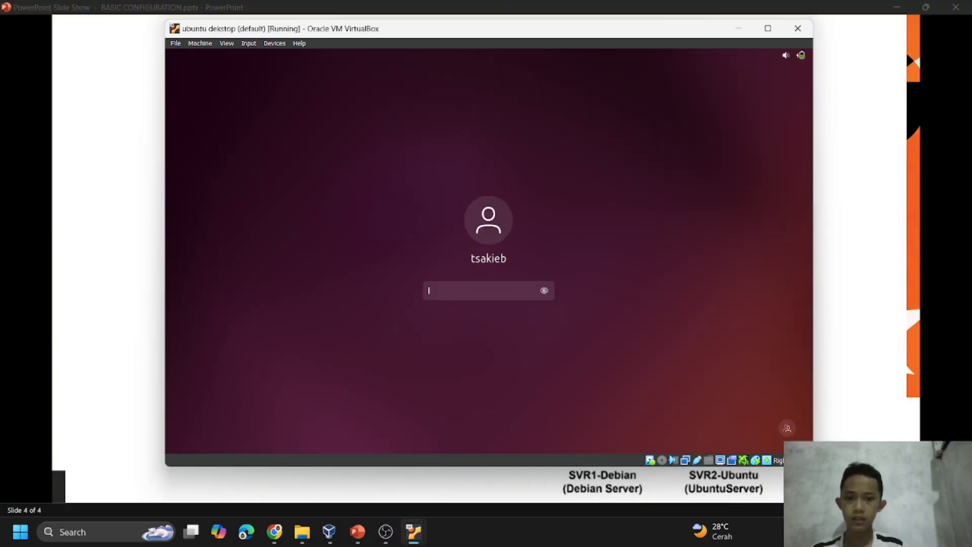
pyautogui.write('•••••')
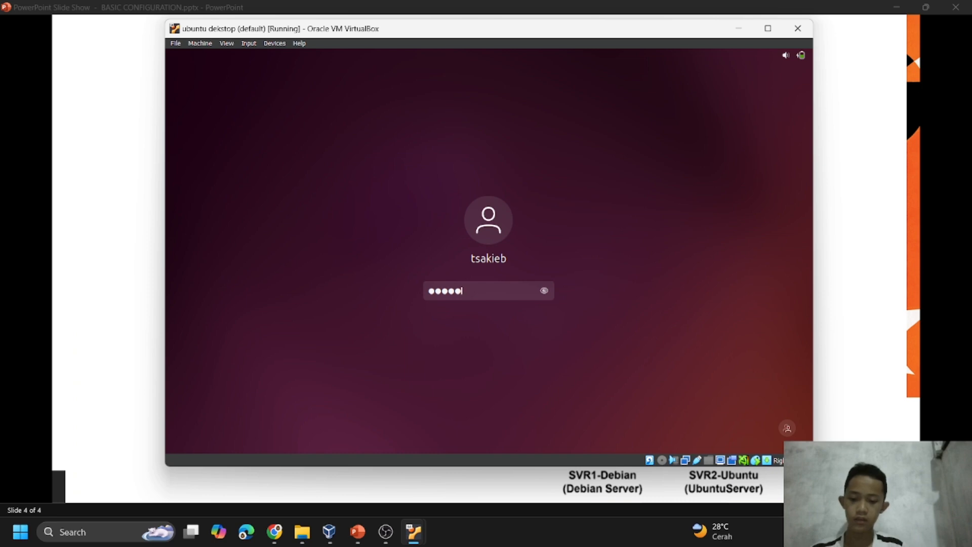
pyautogui.press('Return')
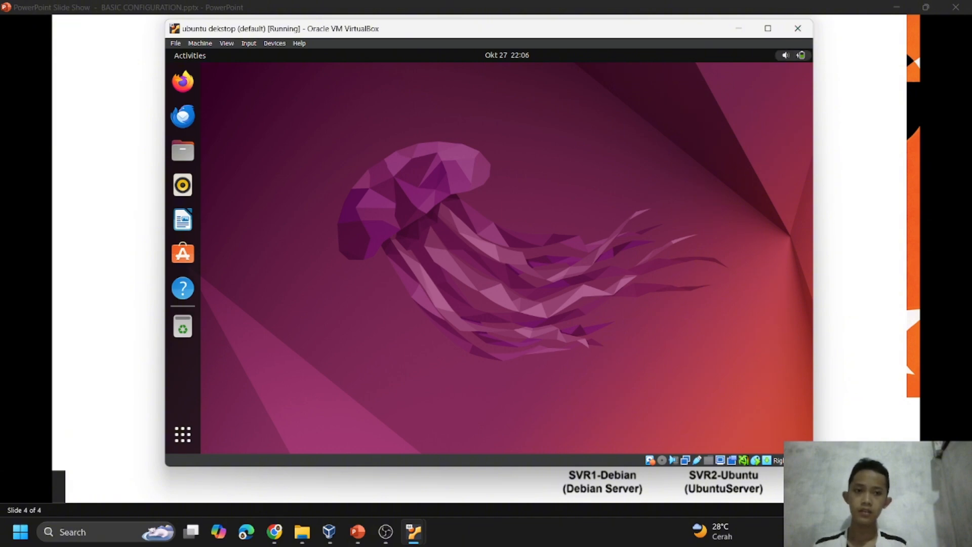
# Open the wired network settings of the Ubuntu desktop and turn on the wired connection.
pyautogui.click(793, 55)
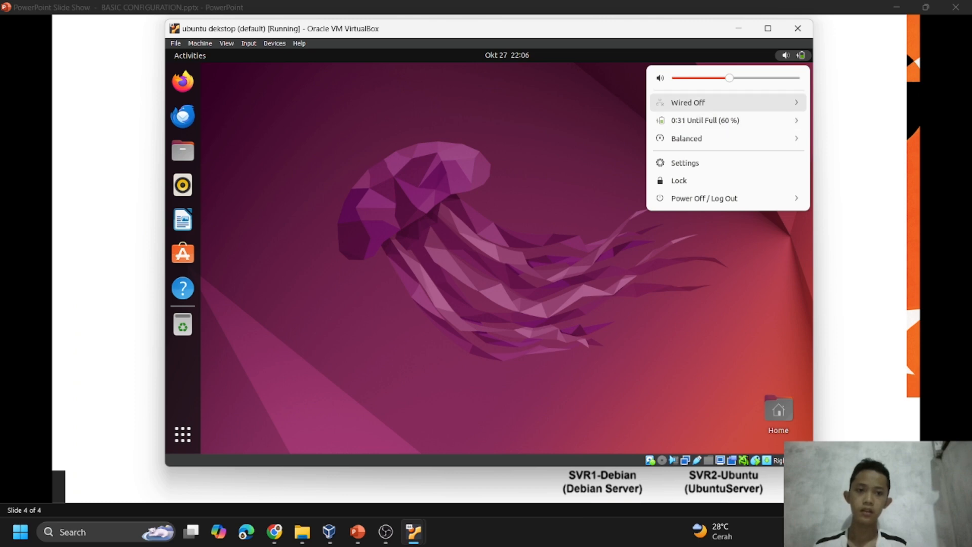
pyautogui.click(729, 102)
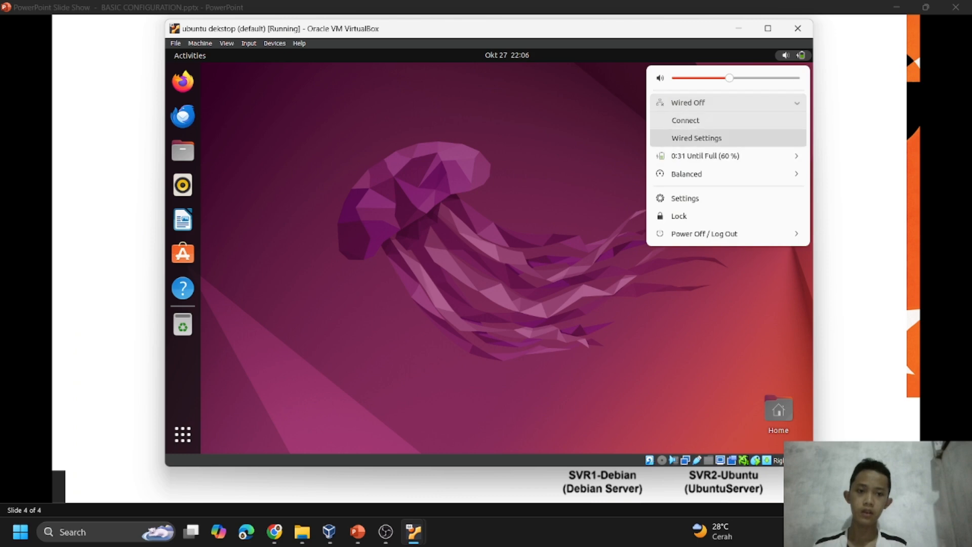
pyautogui.click(697, 138)
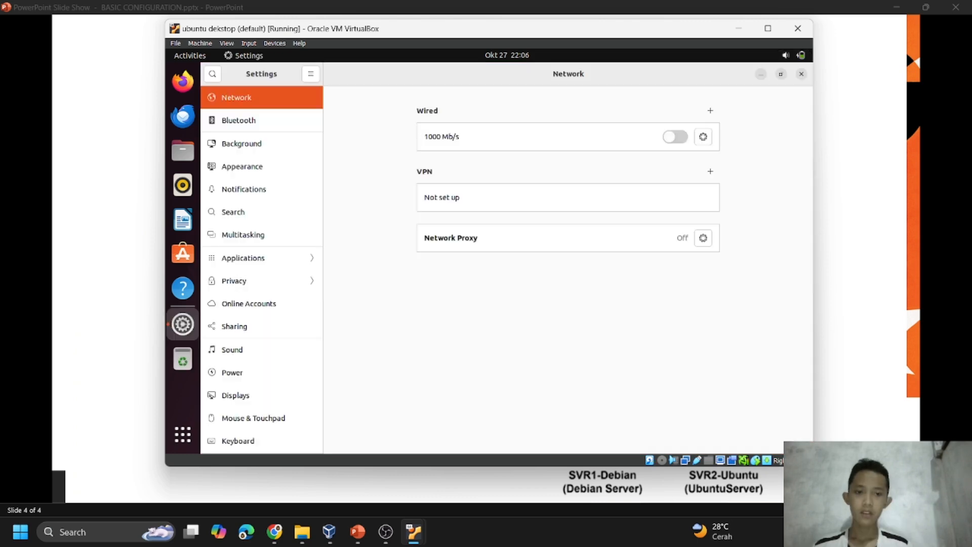
pyautogui.click(676, 137)
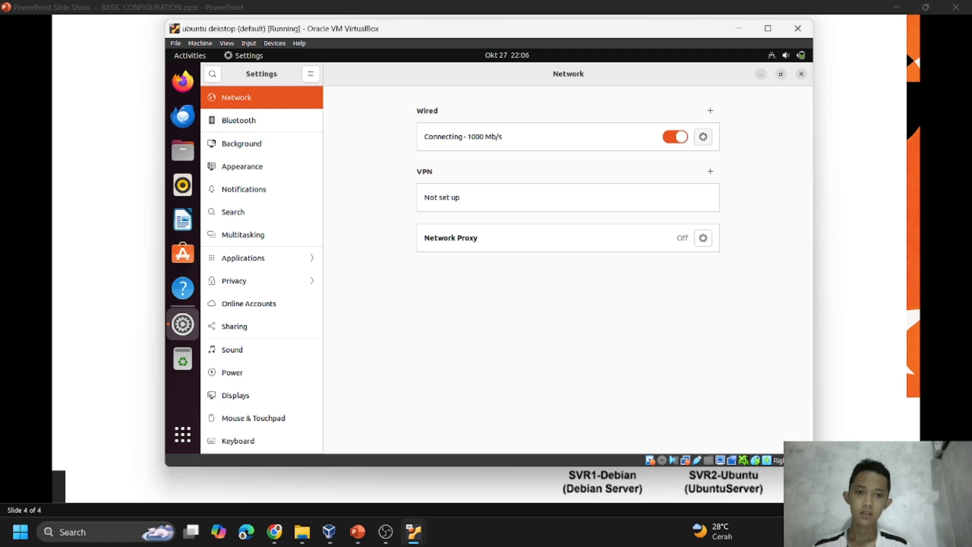
# Set the wired connection's IPv4 method to Manual and enter 172.16.1.2 as its address, matching Client-Ubuntu in the topology.
pyautogui.click(704, 137)
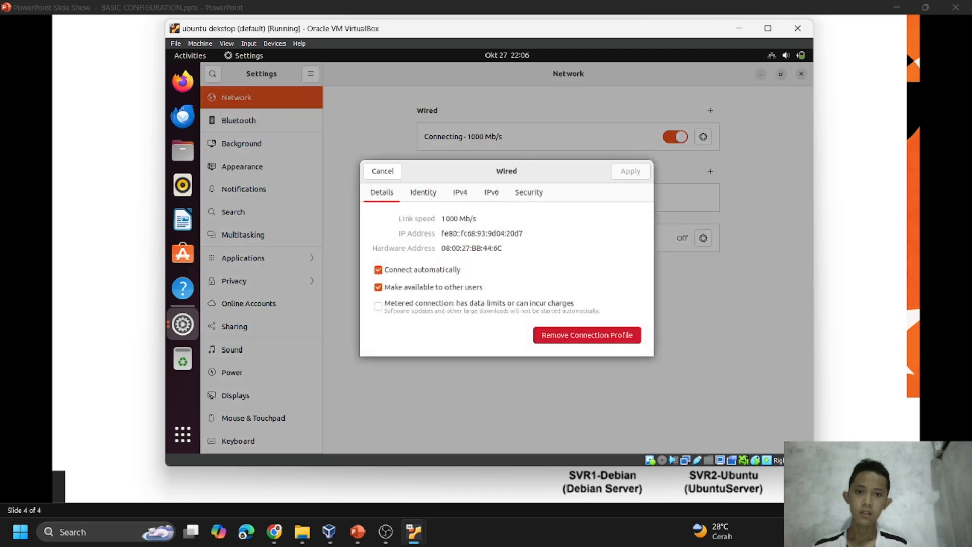
pyautogui.click(460, 192)
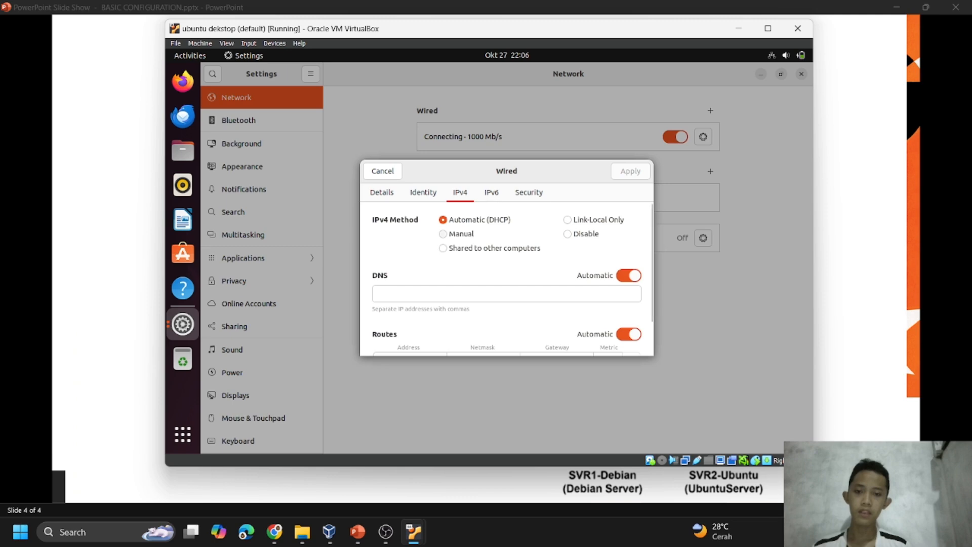
pyautogui.click(443, 234)
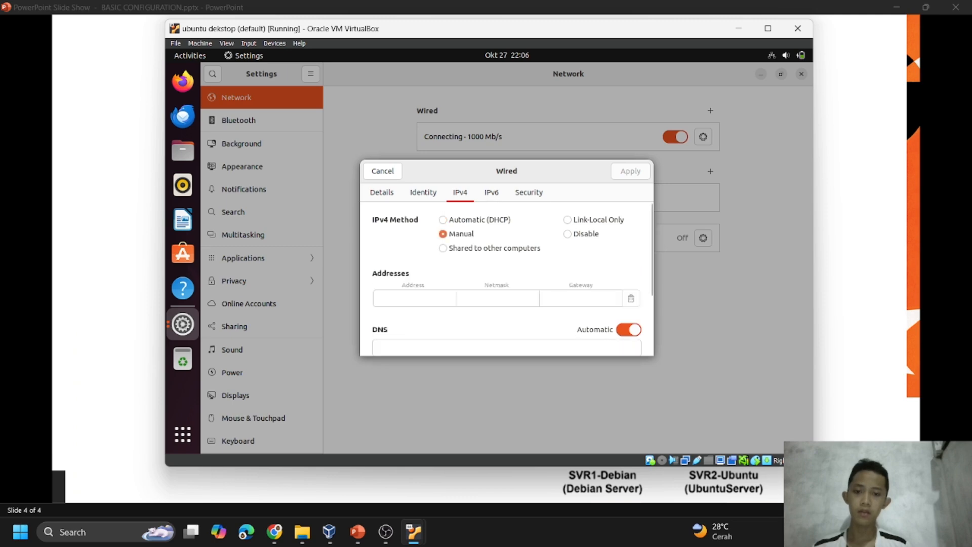
pyautogui.click(415, 298)
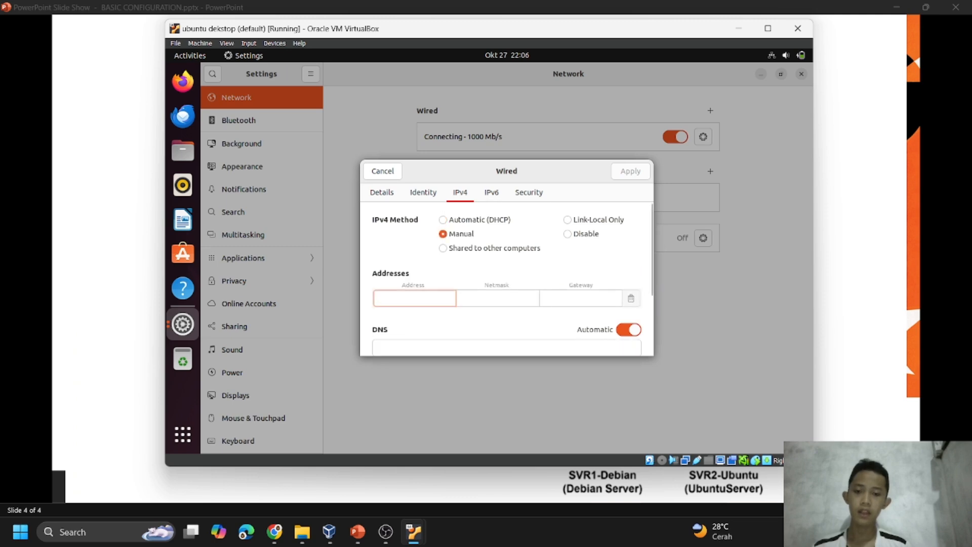
pyautogui.moveTo(547, 31); pyautogui.dragTo(763, 47)
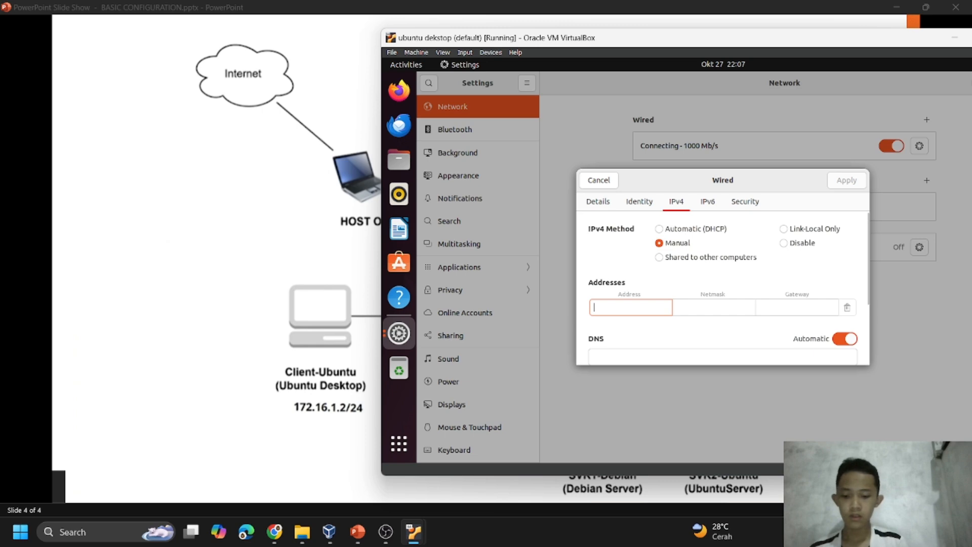
pyautogui.write('172')
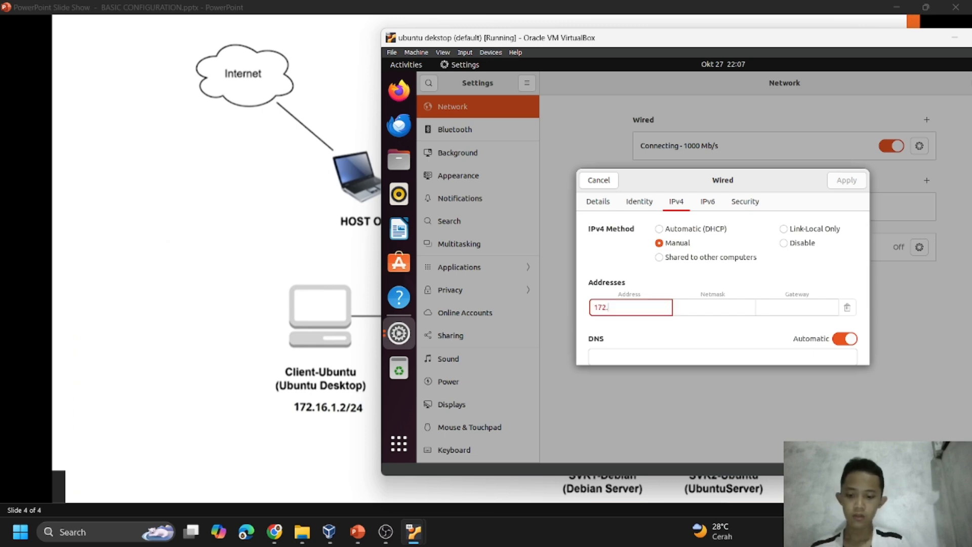
pyautogui.write('.16.1')
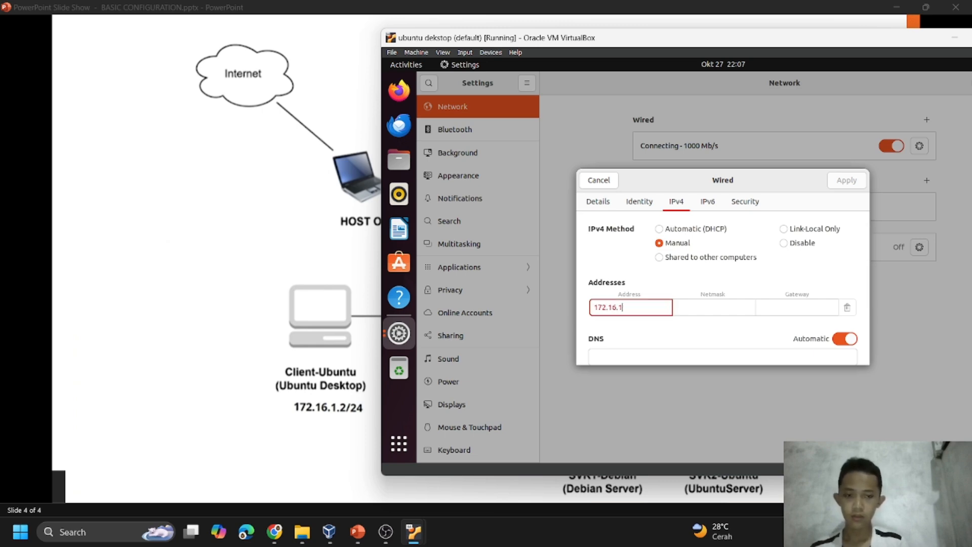
pyautogui.write('.2')
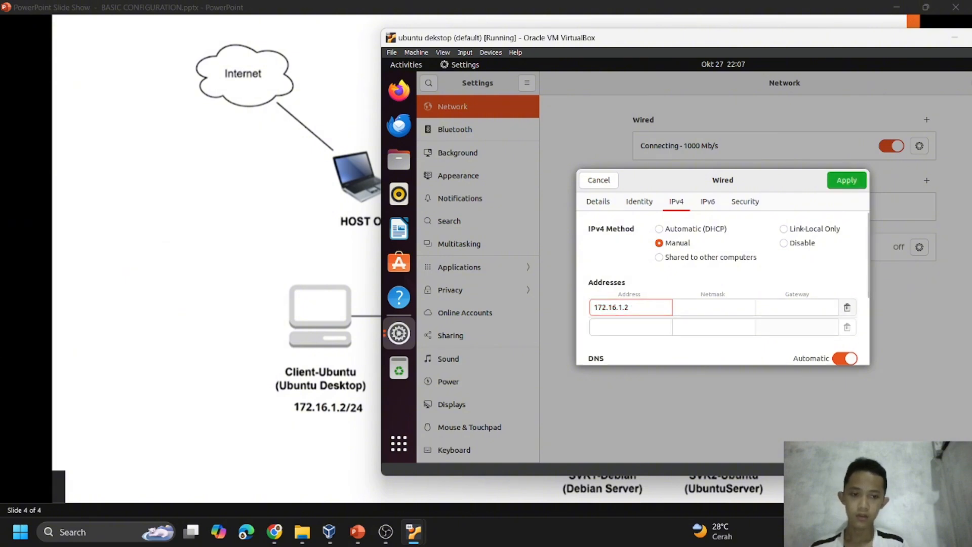
# Enter 255.255.255.0 as the netmask for the 172.16.1.2 address.
pyautogui.press('Tab')
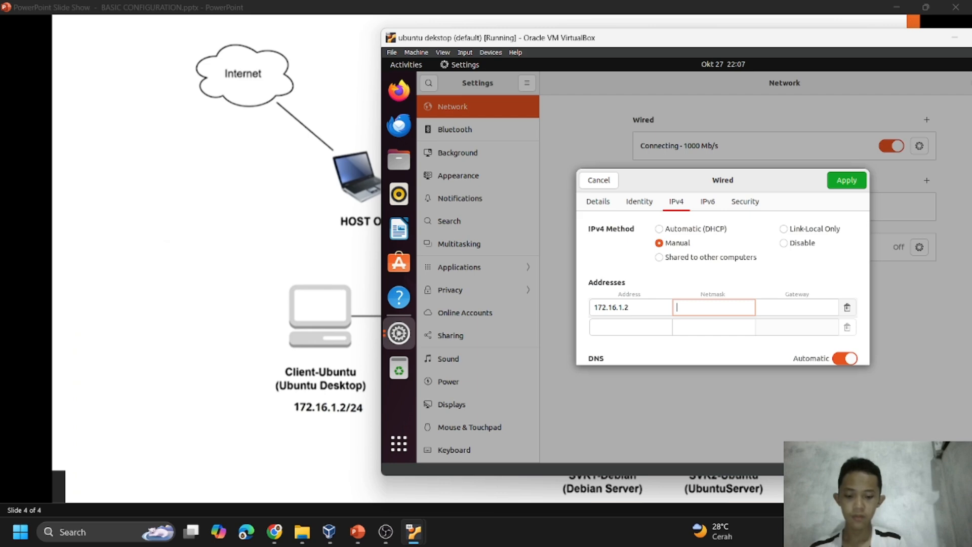
pyautogui.write('255.')
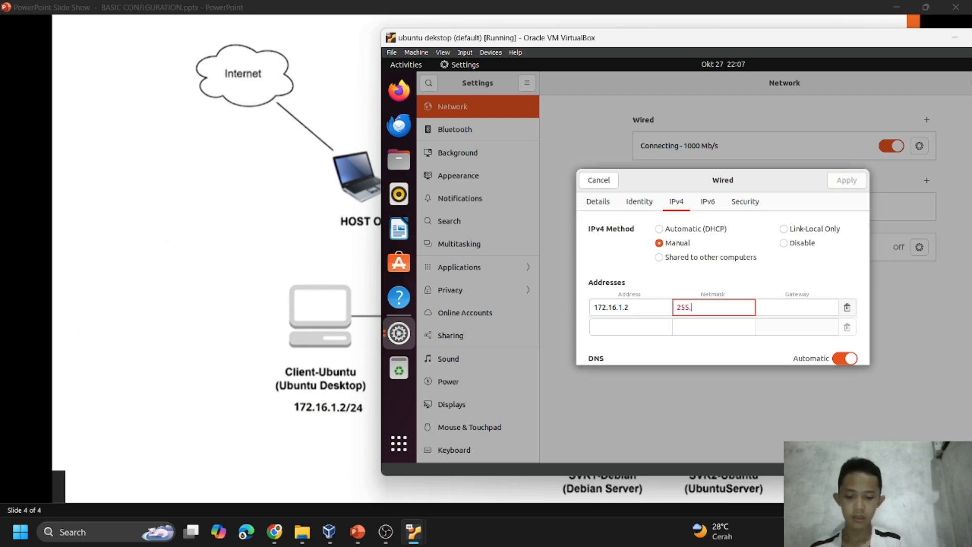
pyautogui.write('255.255')
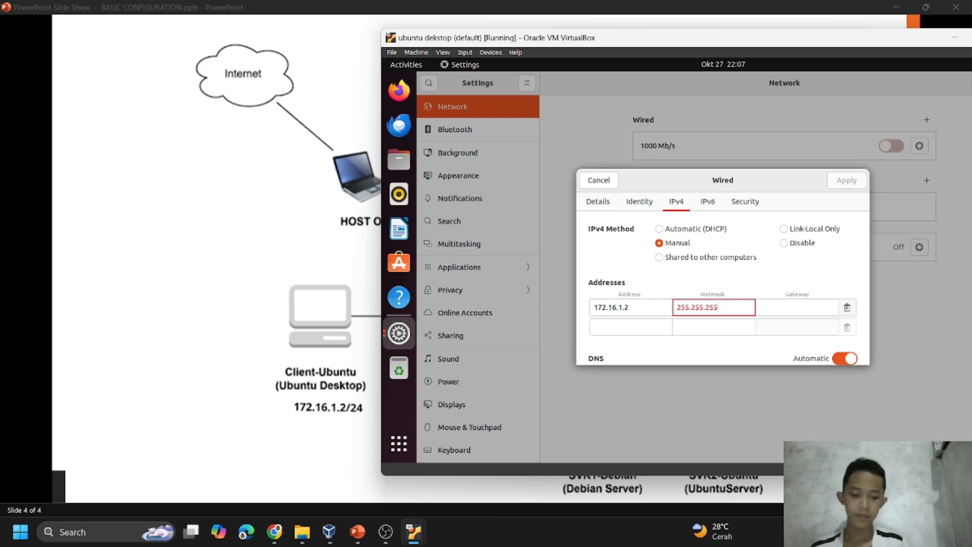
pyautogui.write('.0')
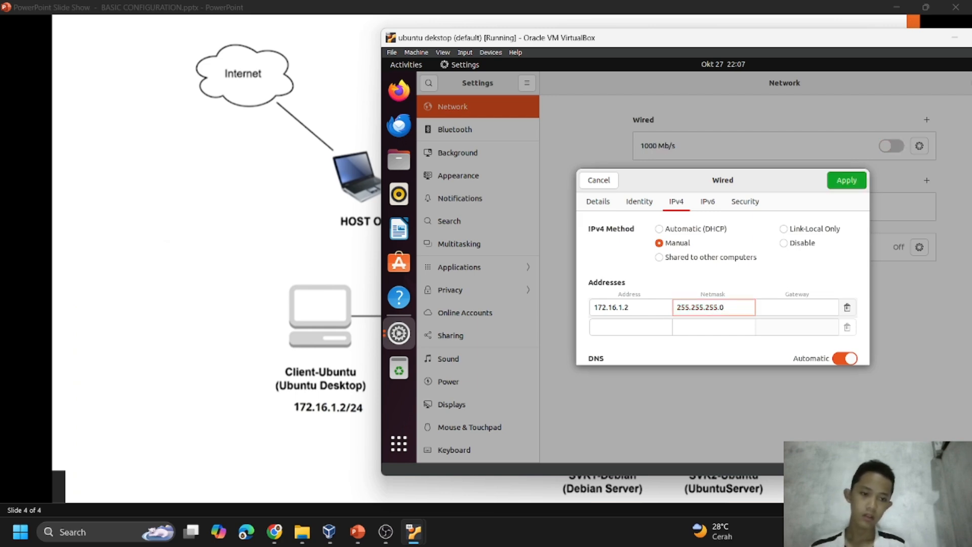
# Enter 192.168.1.1 as the gateway of the wired connection and apply the IPv4 settings.
pyautogui.click(797, 307)
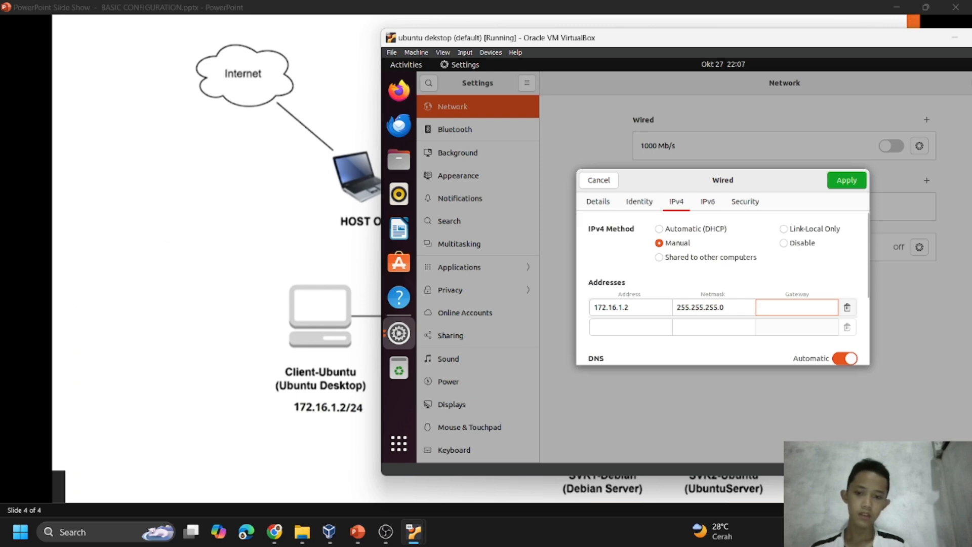
pyautogui.moveTo(683, 44); pyautogui.dragTo(444, 95)
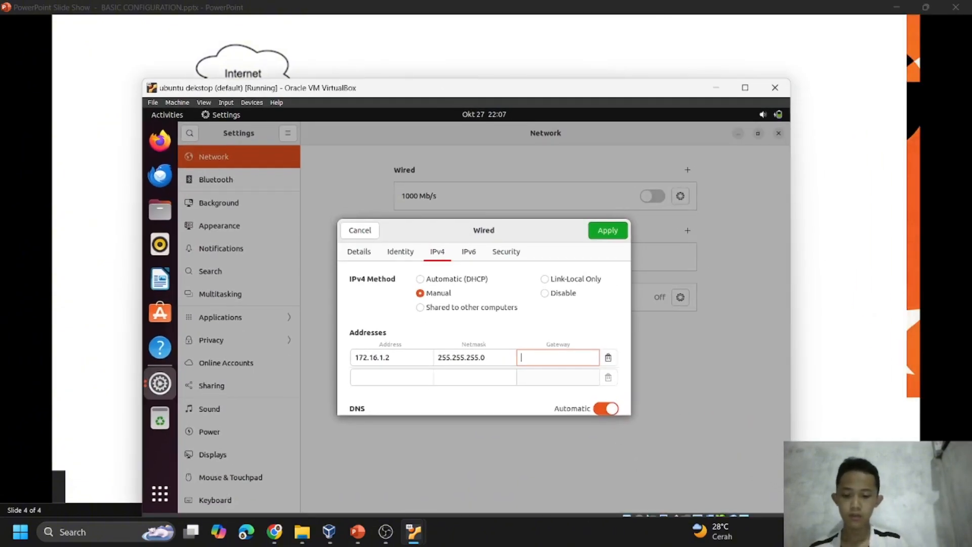
pyautogui.write('192.')
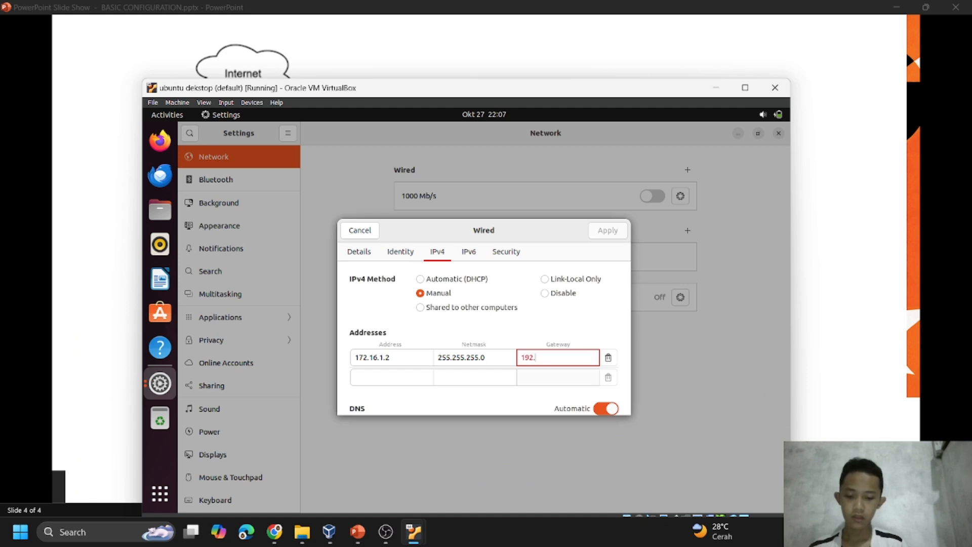
pyautogui.write('168')
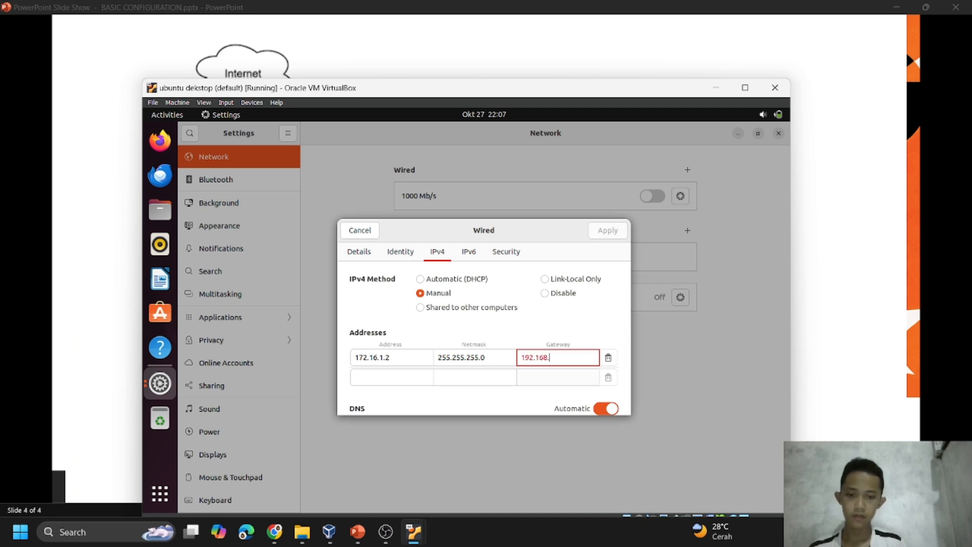
pyautogui.write('.1.1')
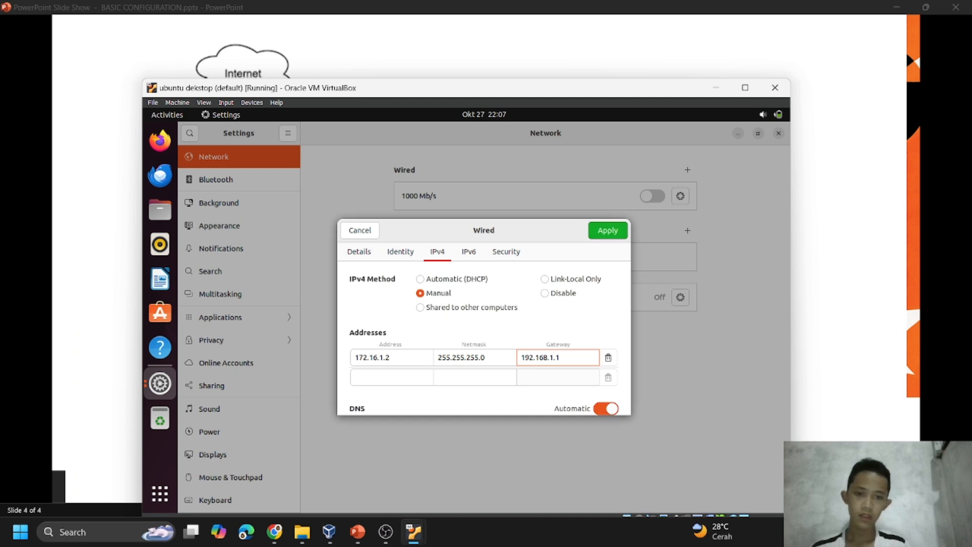
pyautogui.click(607, 230)
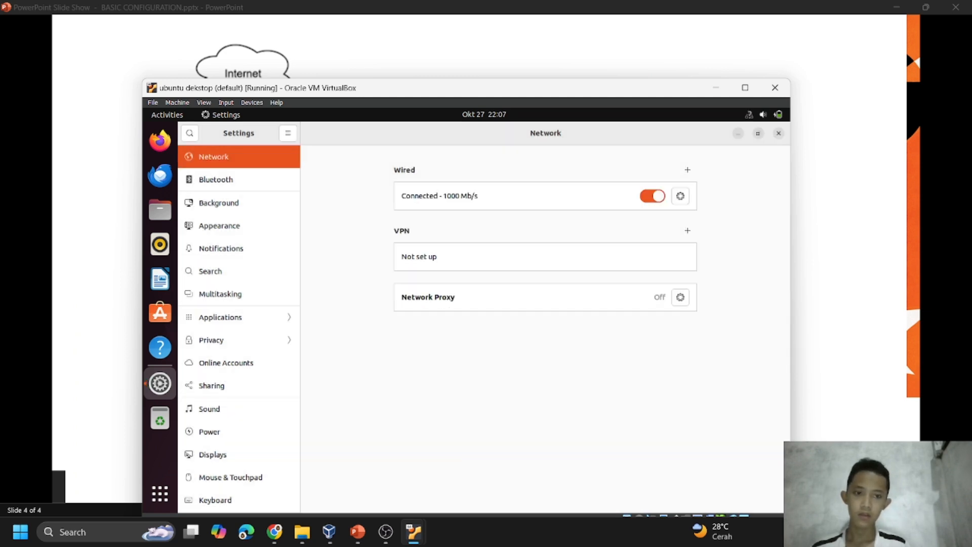
# Restart the wired connection by turning it off and on again, and close the Settings window.
pyautogui.click(652, 196)
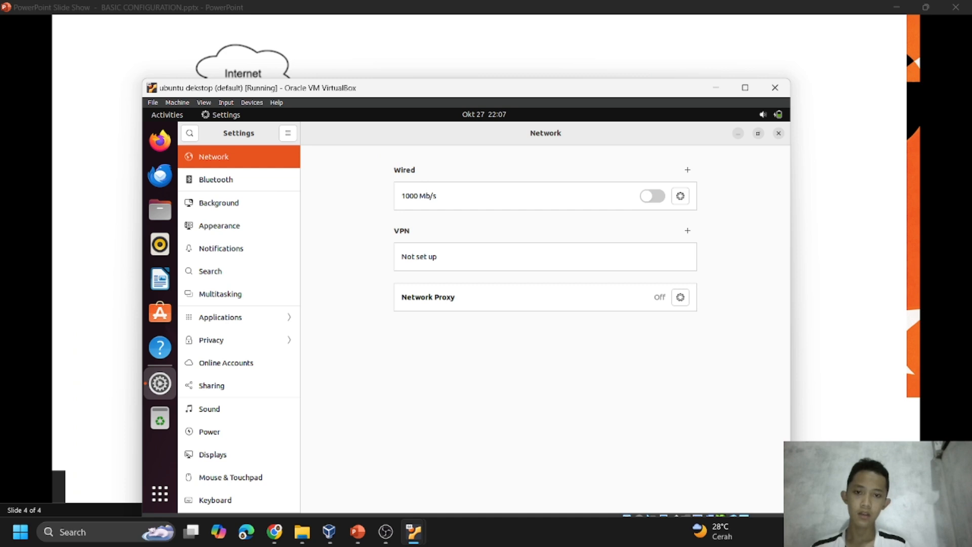
pyautogui.click(653, 196)
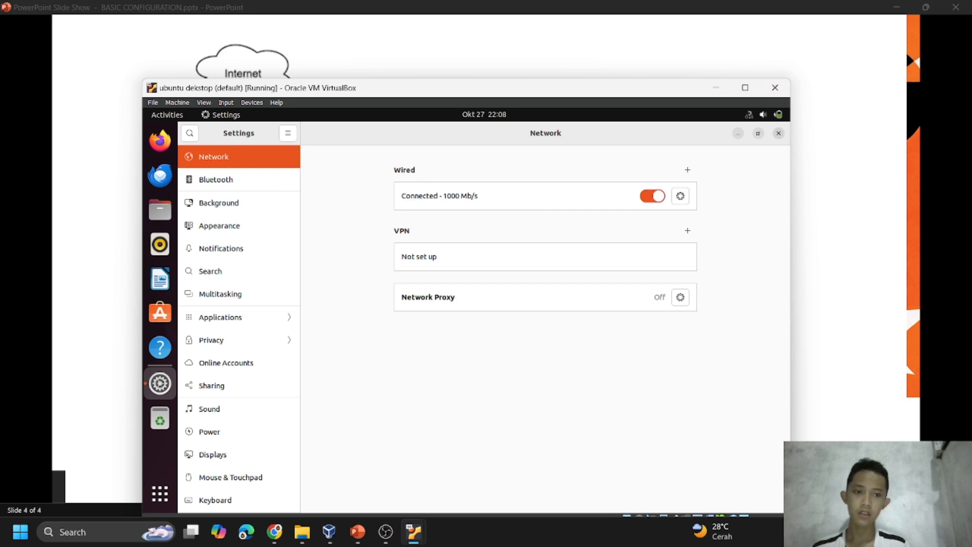
pyautogui.click(779, 133)
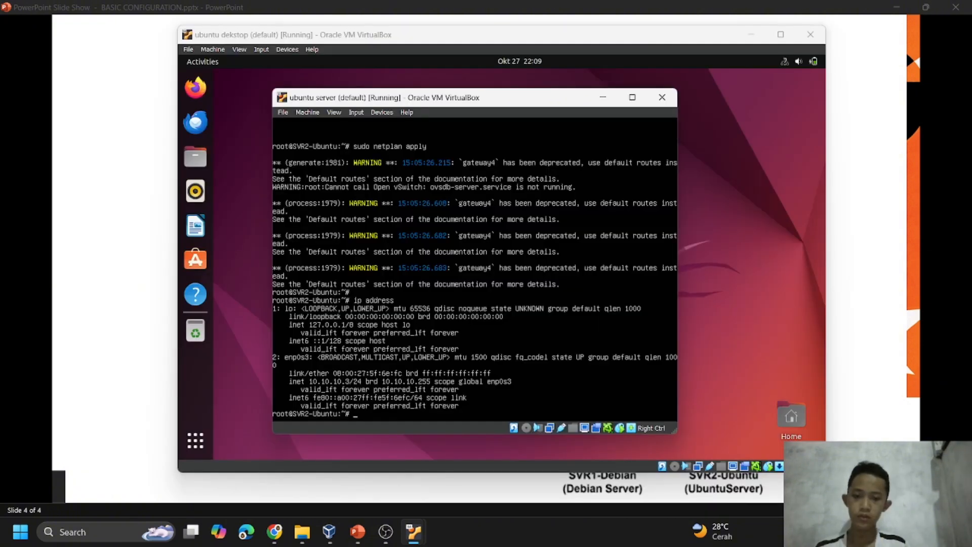
# Clear the SVR2-Ubuntu terminal and ping the router at 10.10.10.1, stopping the ping after a few replies.
pyautogui.hotkey('ctrl', 'l')
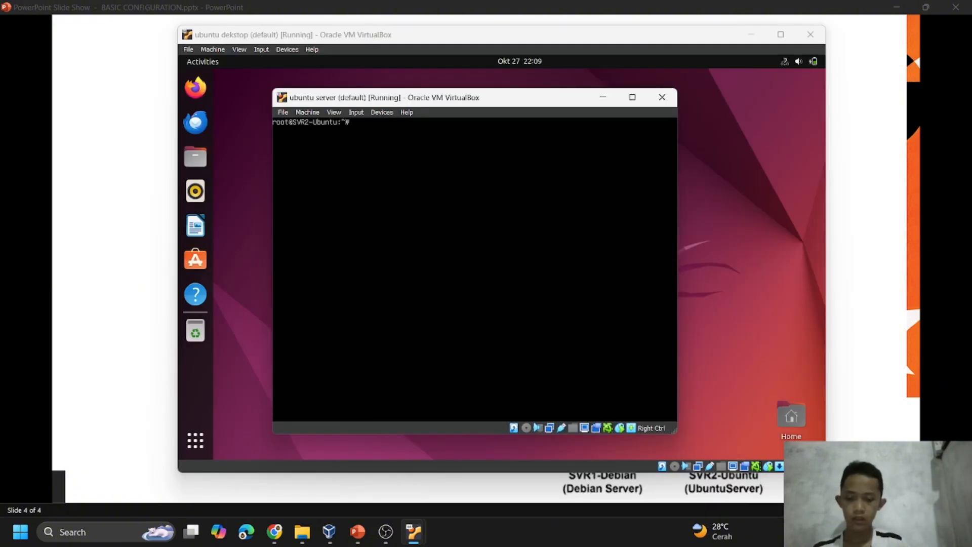
pyautogui.write('ping 10.10.1')
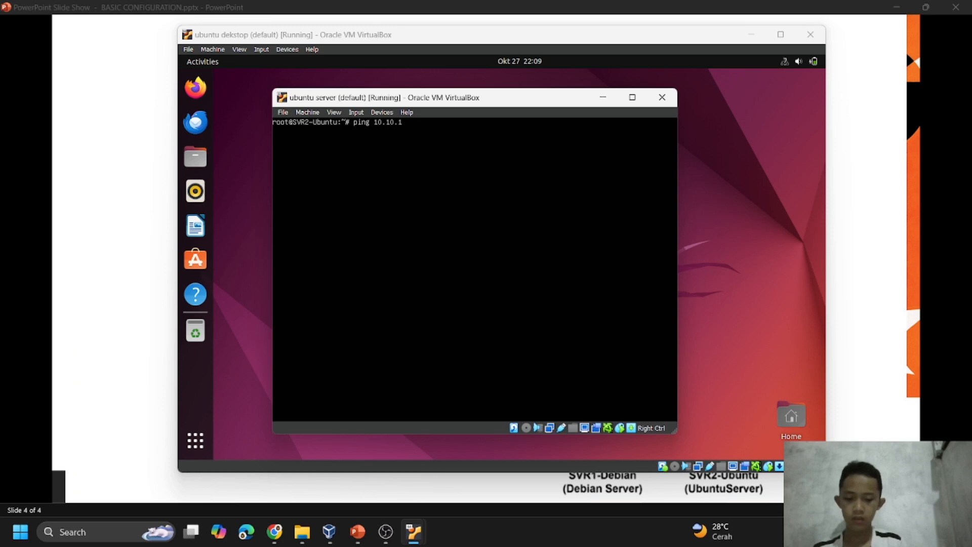
pyautogui.write('0.1')
pyautogui.press('Return')
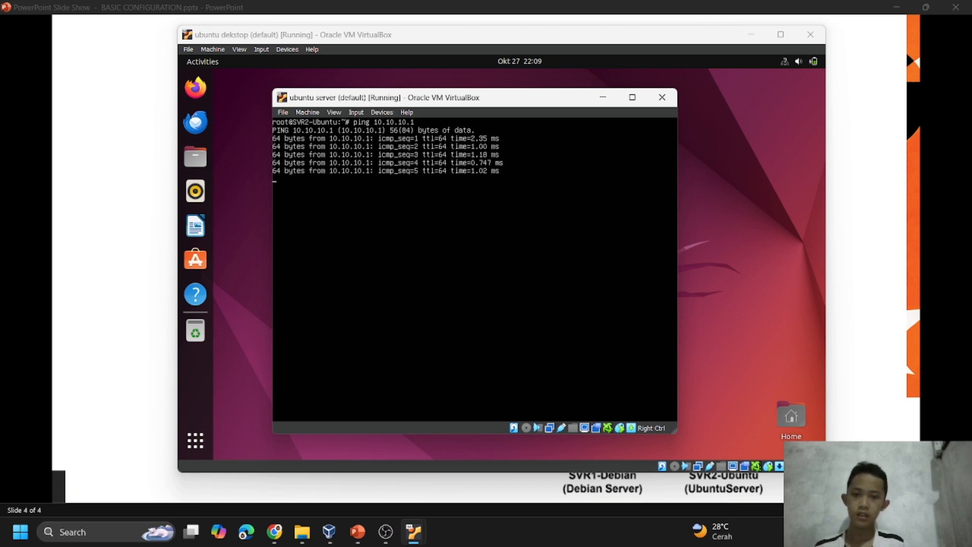
pyautogui.hotkey('ctrl', 'c')
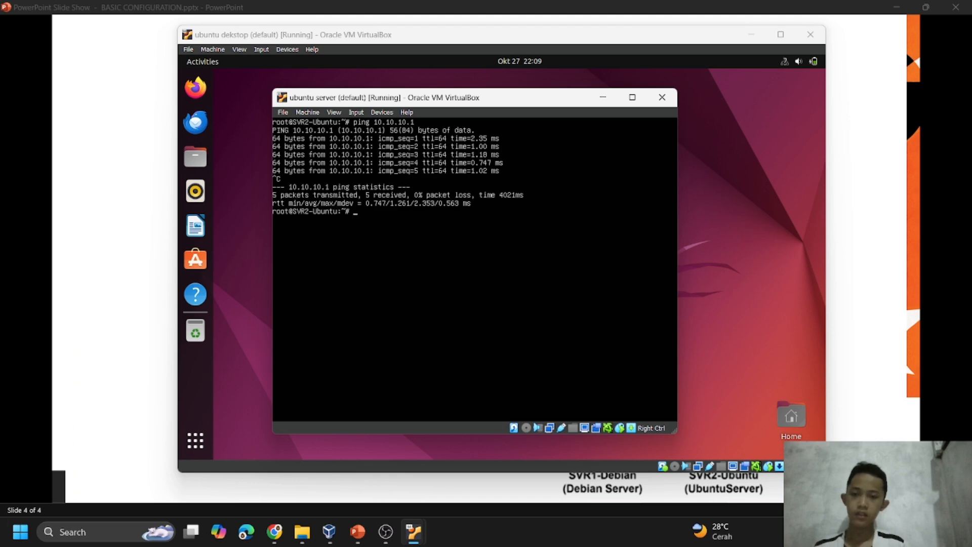
# Switch to the PowerPoint slide show and review the MATERI agenda and network topology slides.
pyautogui.moveTo(414, 532)
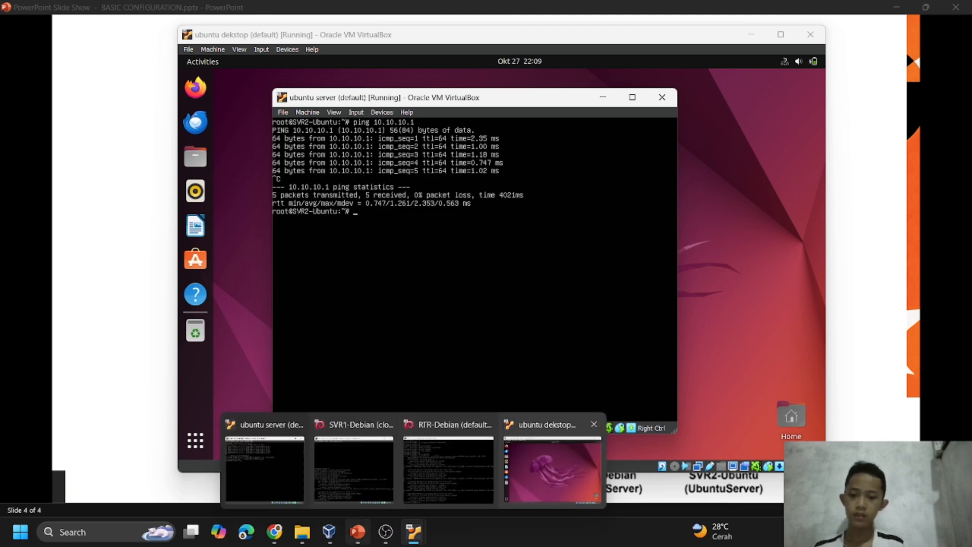
pyautogui.moveTo(359, 532)
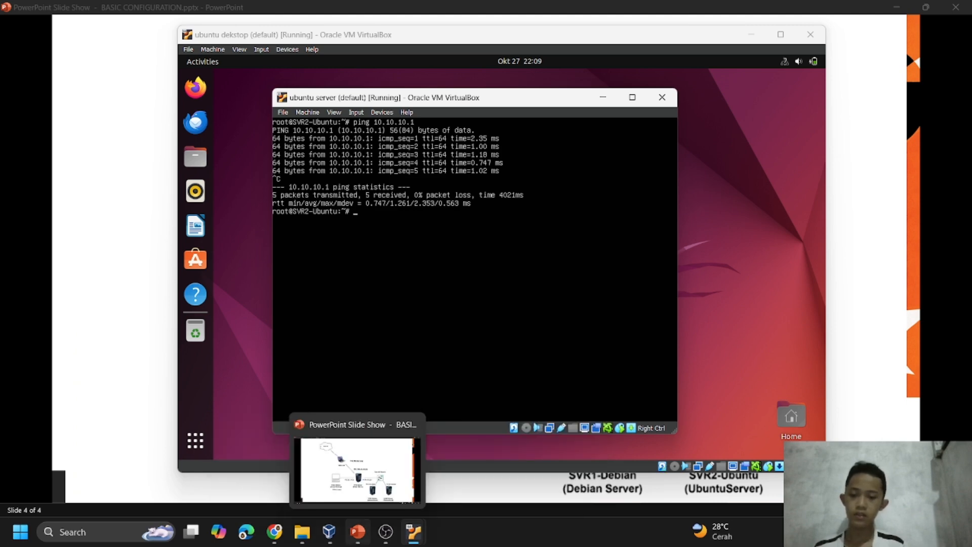
pyautogui.click(358, 532)
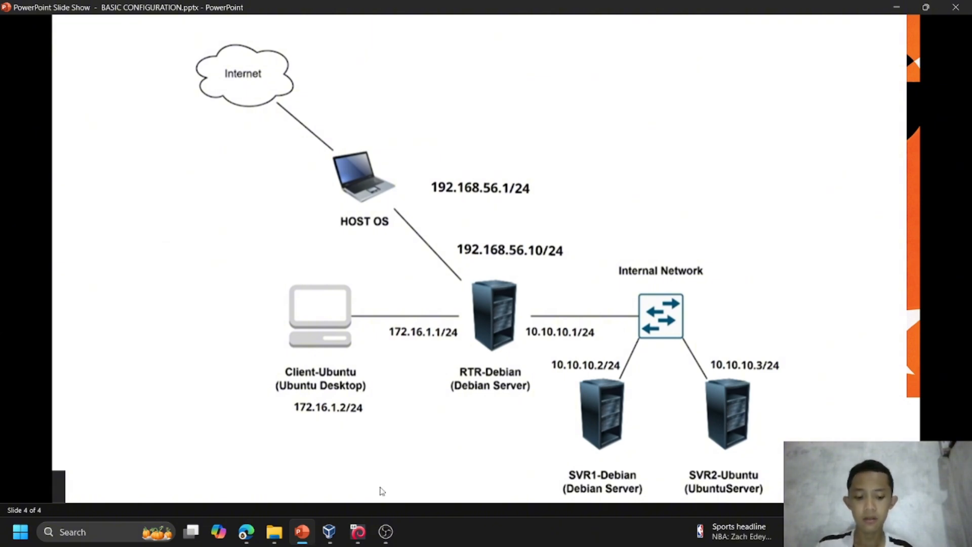
pyautogui.press('Left')
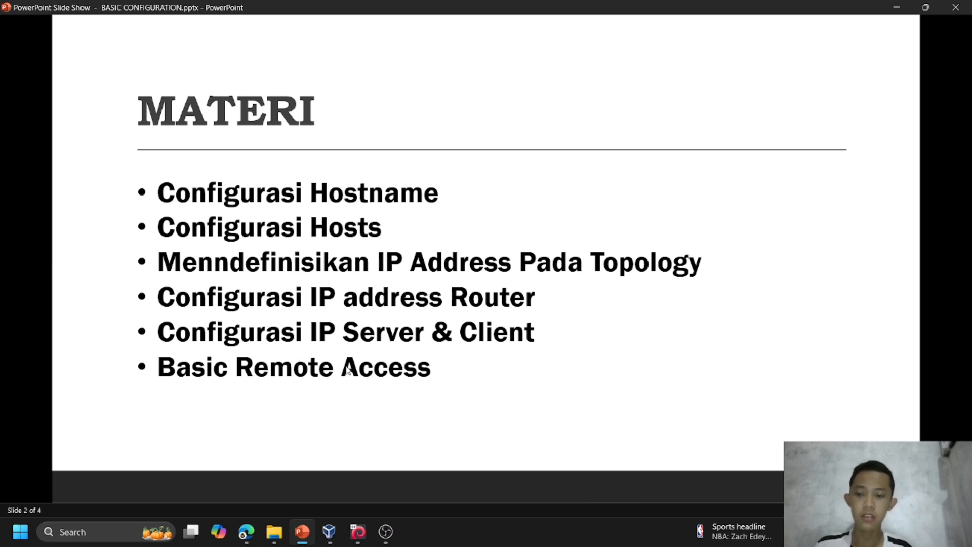
pyautogui.press('Right')
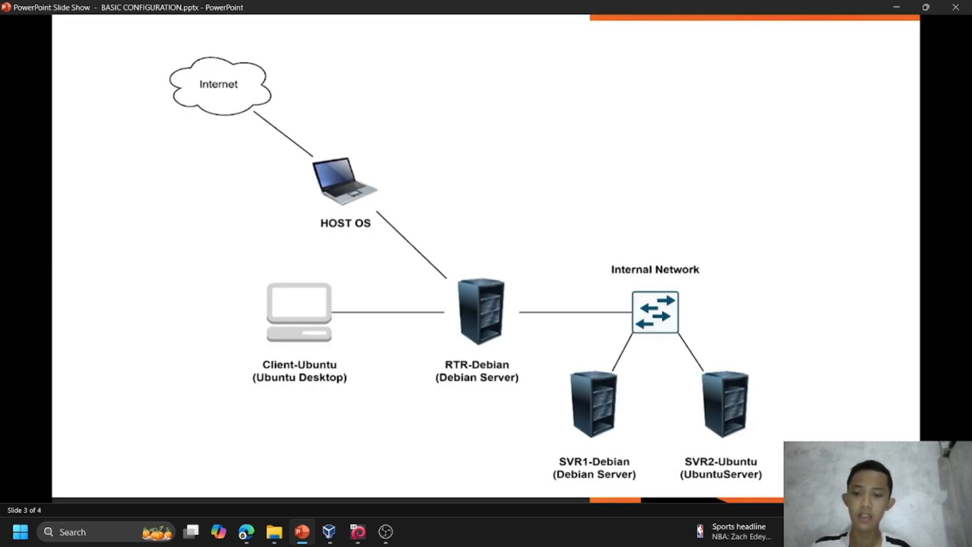
pyautogui.press('Right')
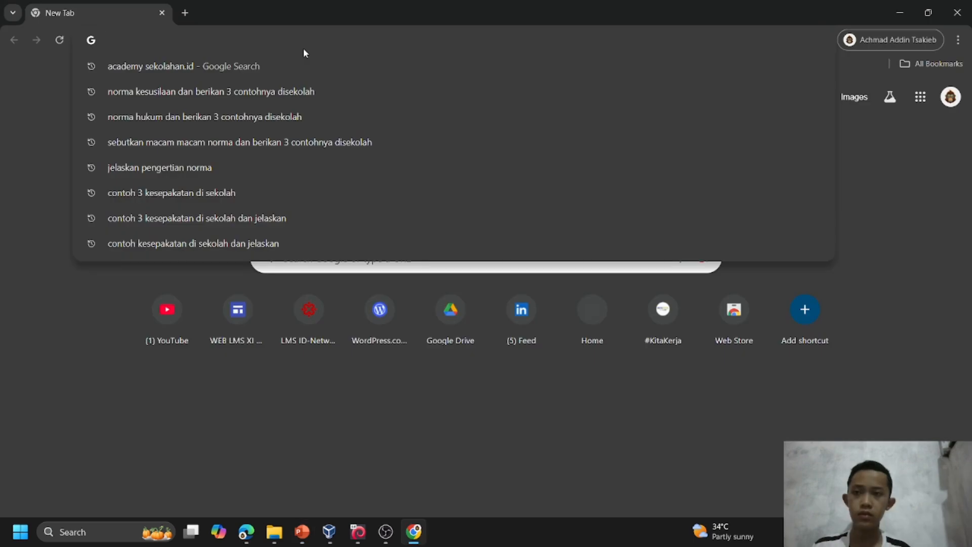
# Search Google in Chrome for "dwonload puty", open putty.org and go to the PuTTY download page to examine the available installers.
pyautogui.write('dwonload puty')
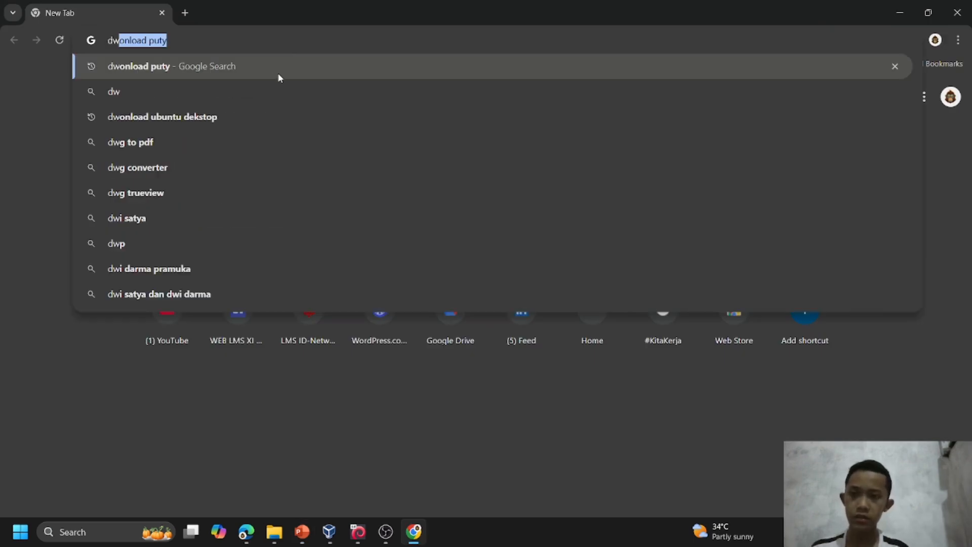
pyautogui.click(287, 68)
pyautogui.click(327, 244)
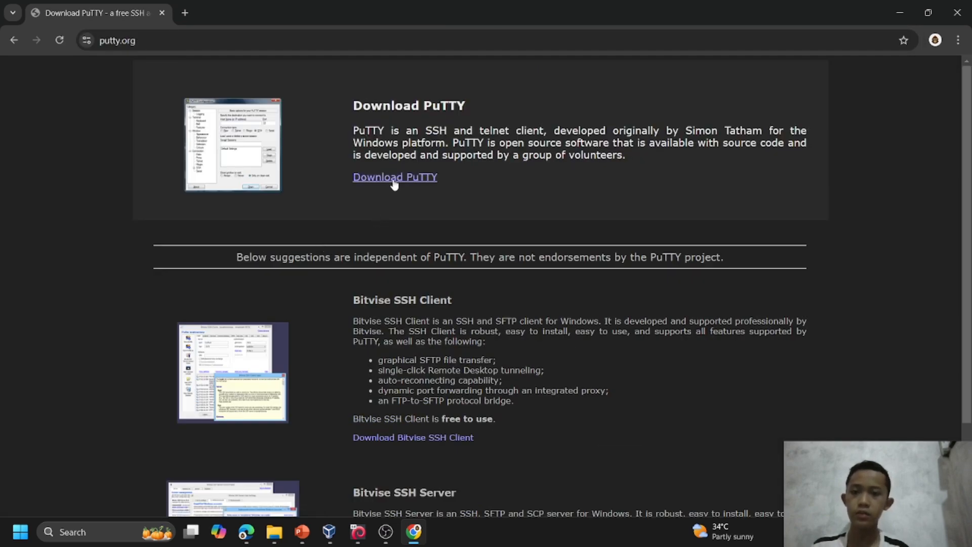
pyautogui.click(395, 178)
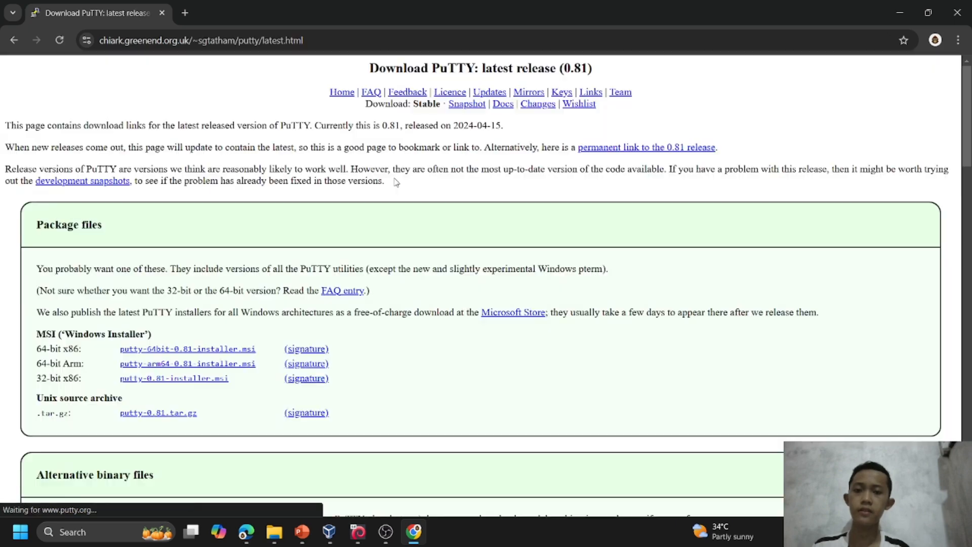
pyautogui.scroll(-4, 252, 327)
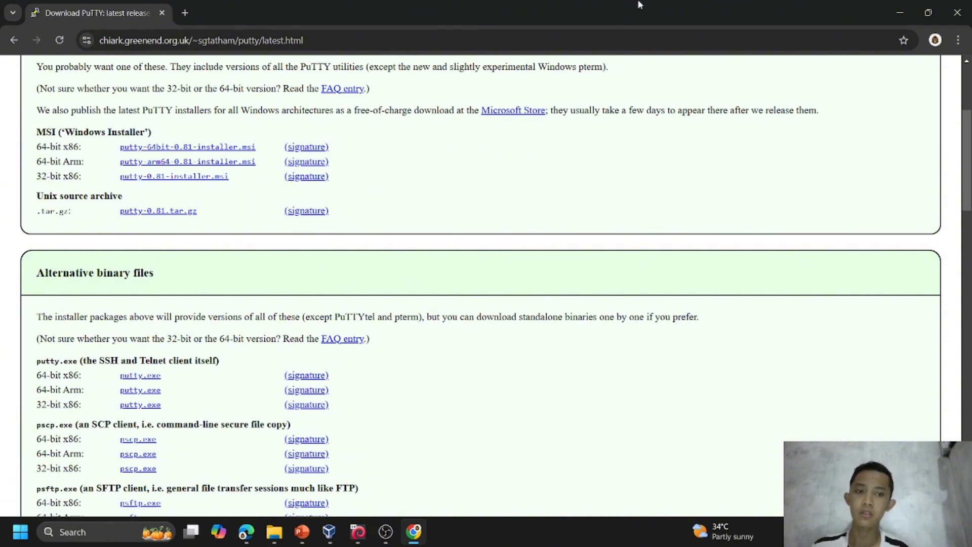
# Minimize the browser, ping the router at 192.168.56.10 from the Windows Command Prompt, and close the prompt.
pyautogui.click(903, 10)
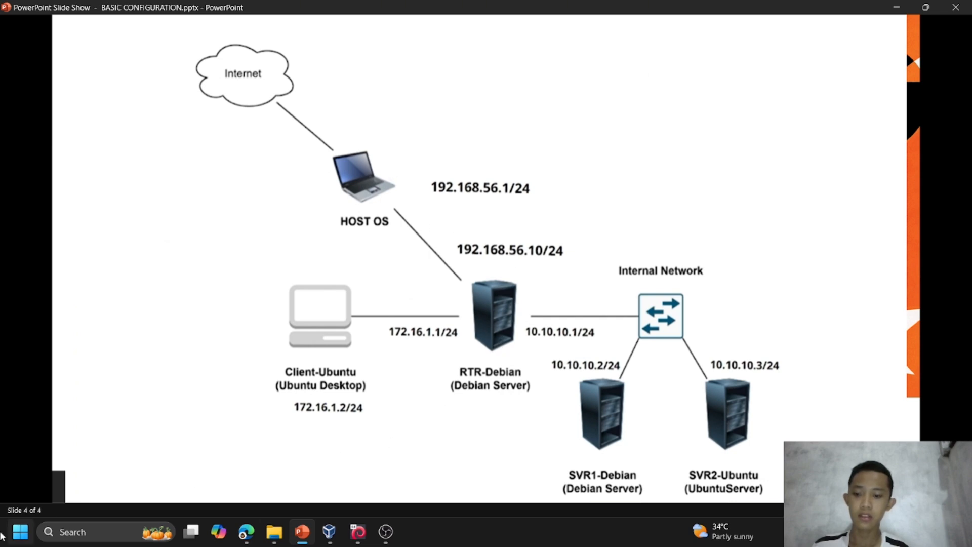
pyautogui.click(79, 527)
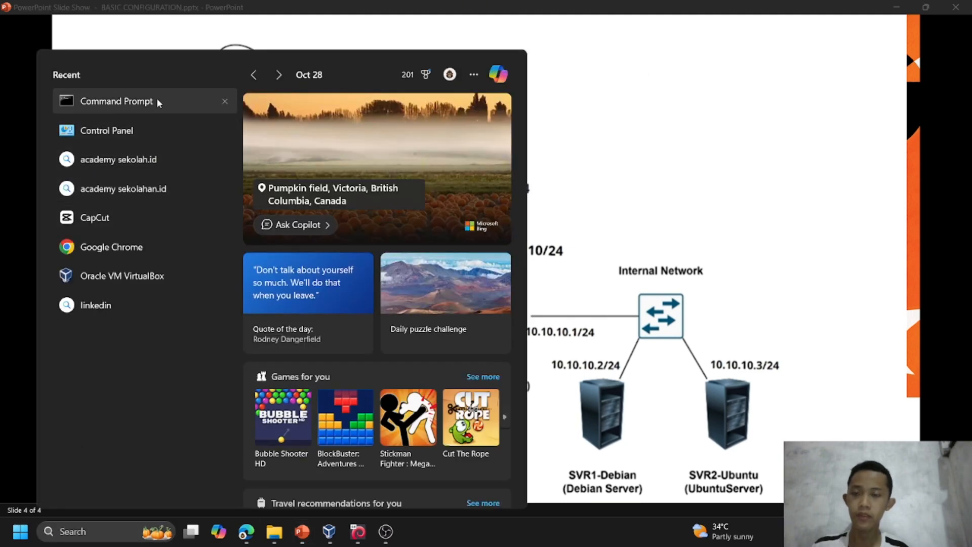
pyautogui.click(157, 101)
pyautogui.write('p')
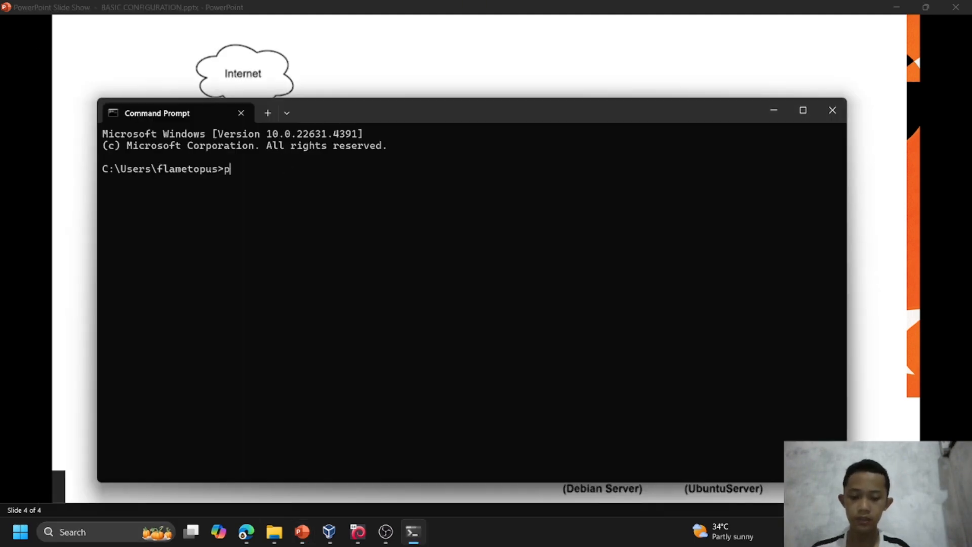
pyautogui.write('ing 192.')
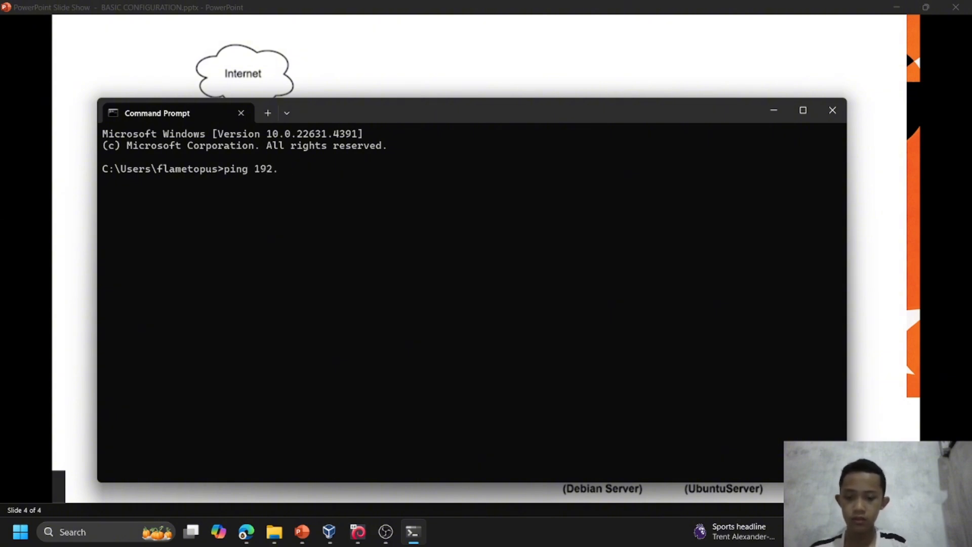
pyautogui.write('168')
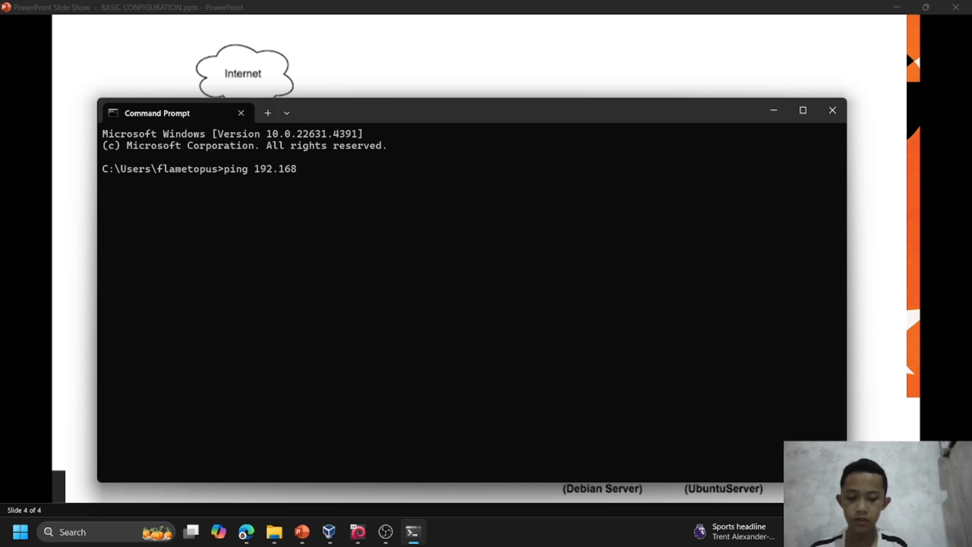
pyautogui.write('.56')
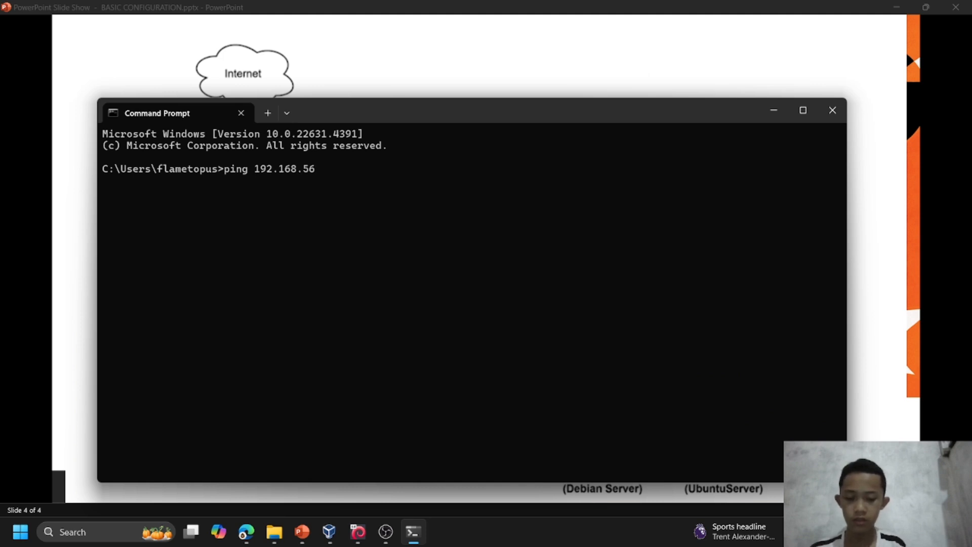
pyautogui.write('.10')
pyautogui.press('Return')
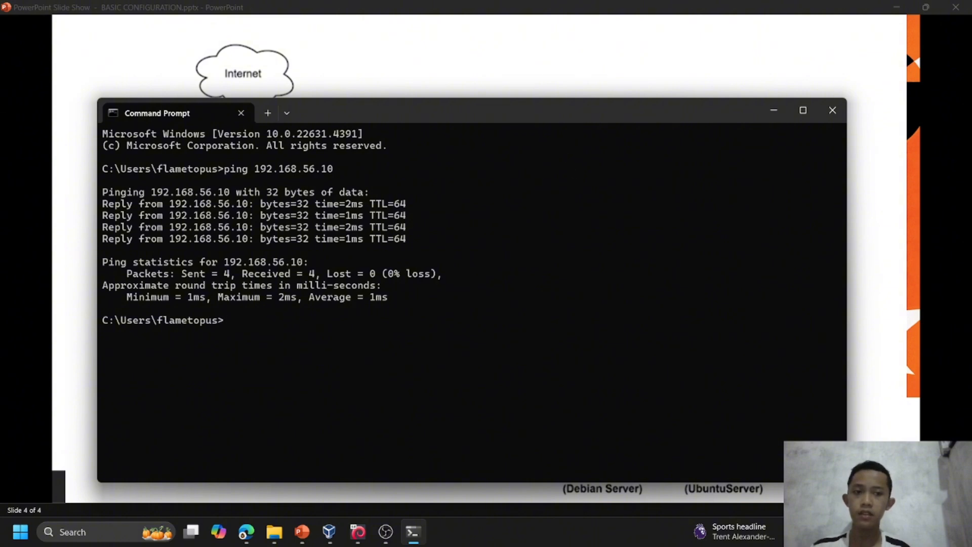
pyautogui.click(832, 110)
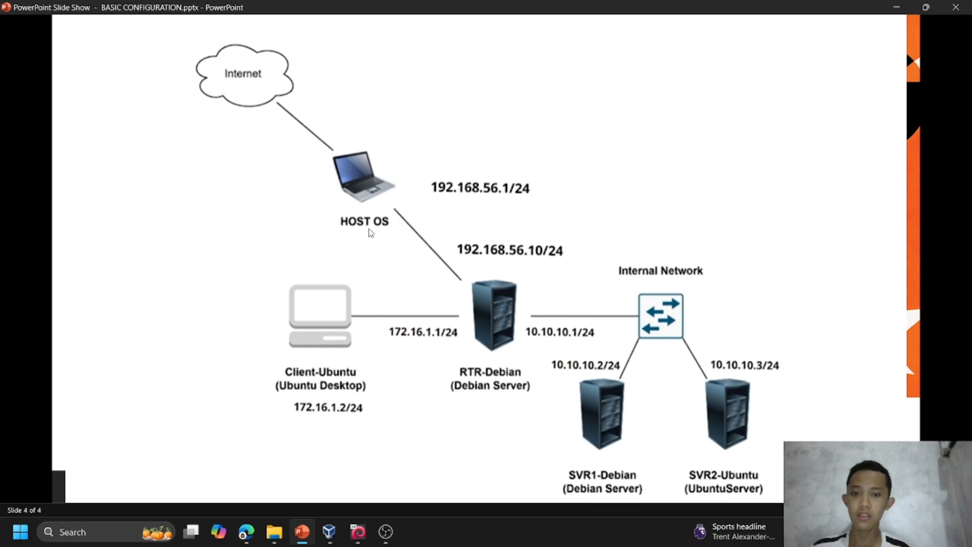
# Try to open an SSH session to 192.168.56.10 in PuTTY, then dismiss the error and close the session window.
pyautogui.click(14, 536)
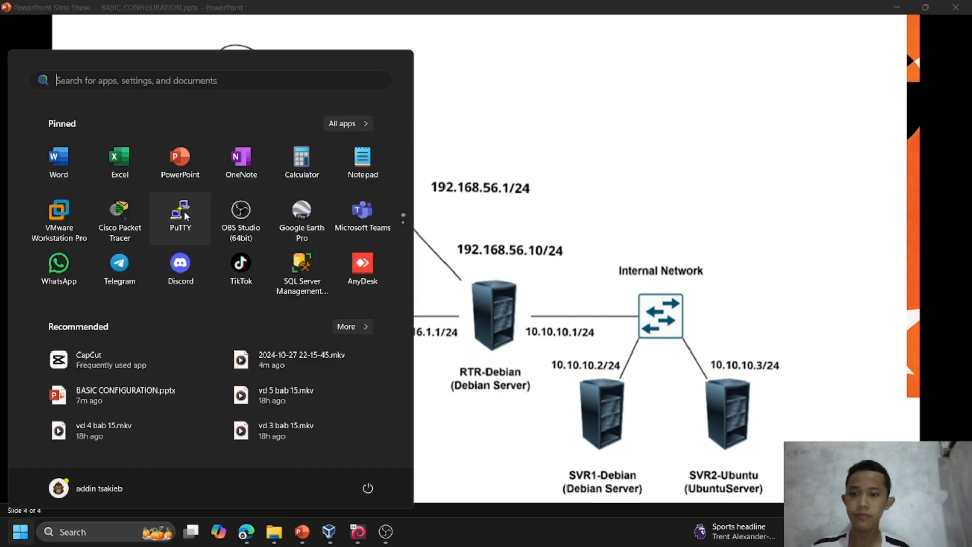
pyautogui.click(184, 211)
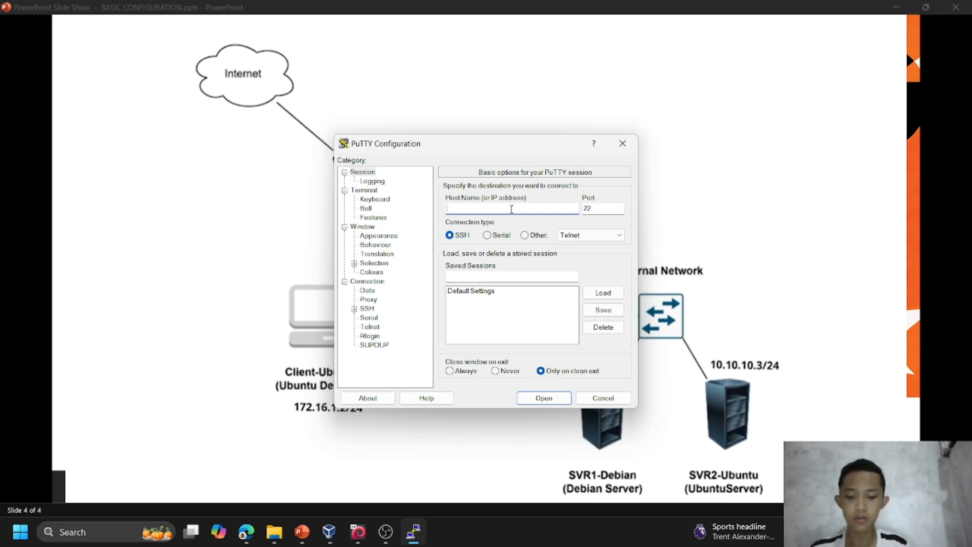
pyautogui.write('192.')
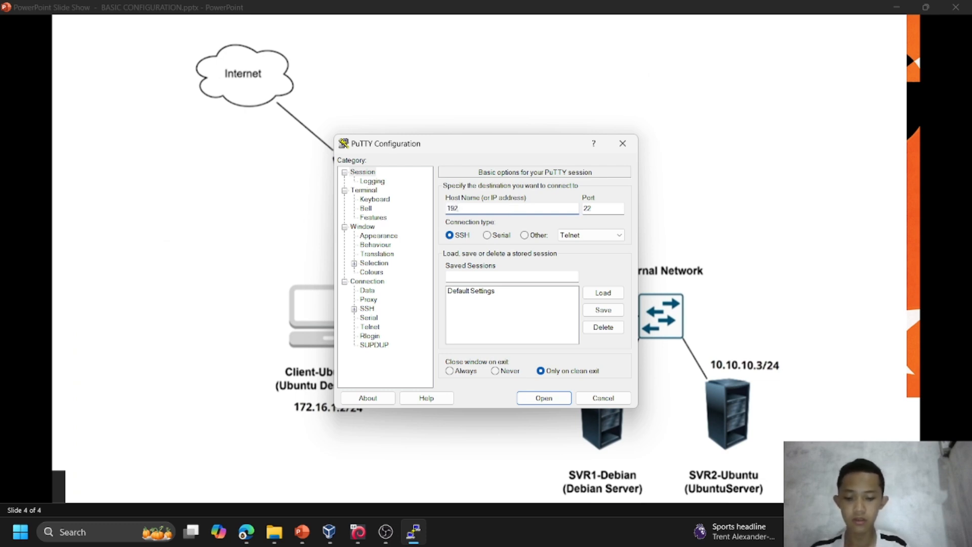
pyautogui.write('168')
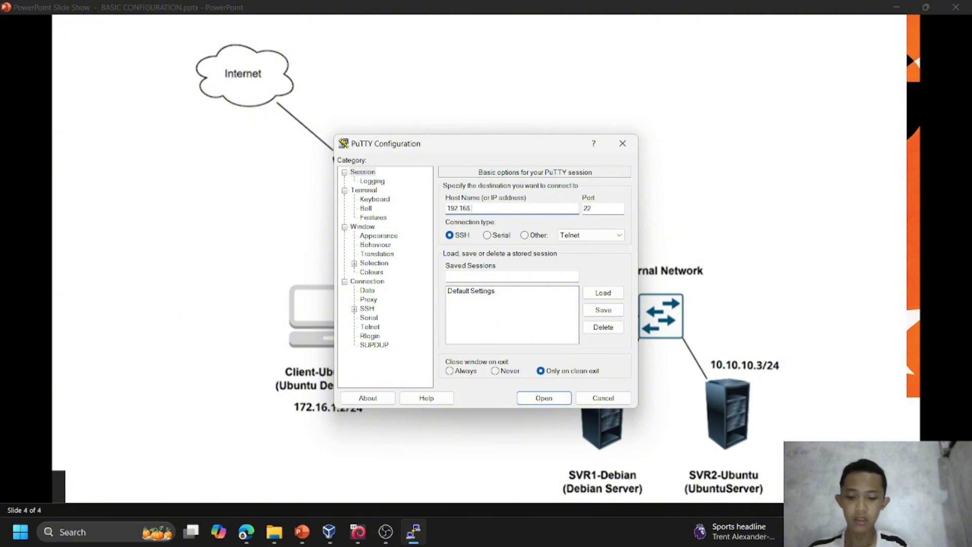
pyautogui.write('.56')
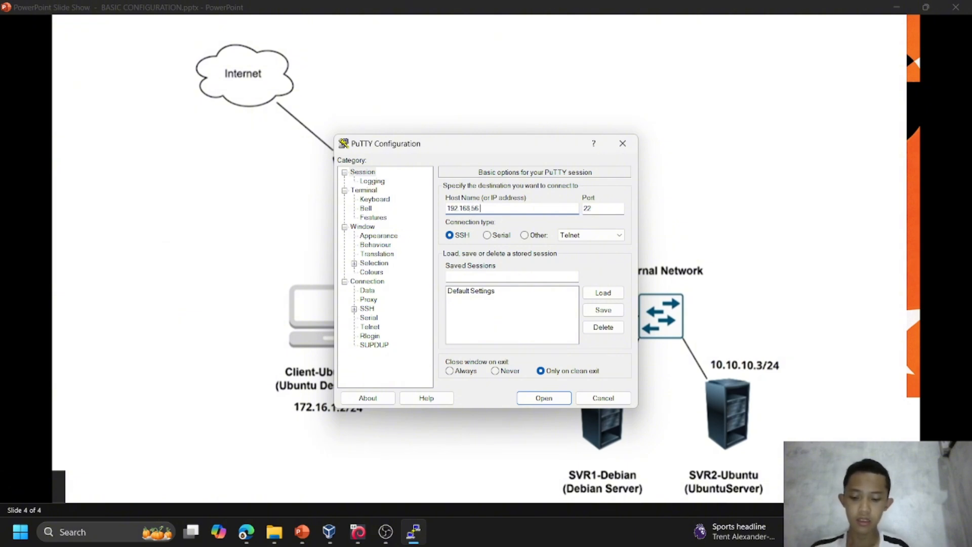
pyautogui.write('.10')
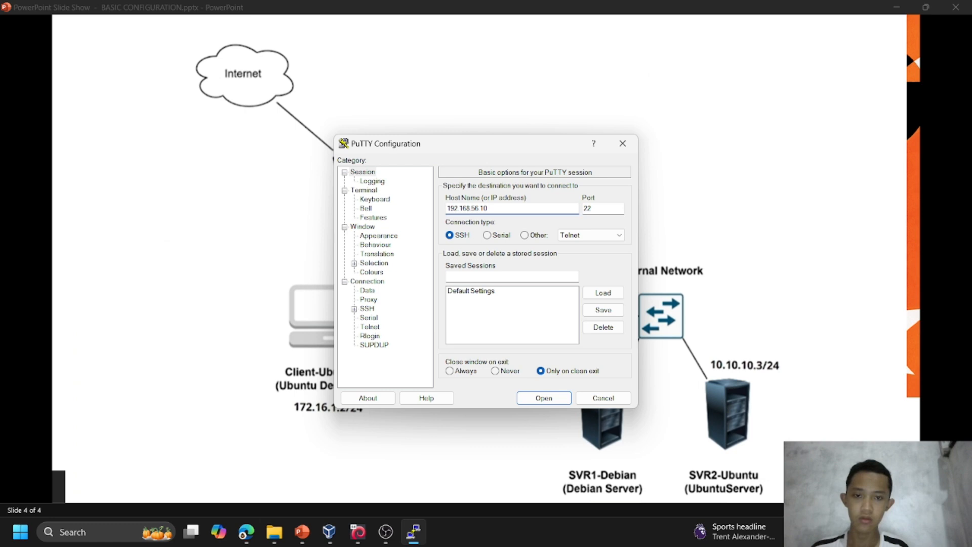
pyautogui.click(557, 399)
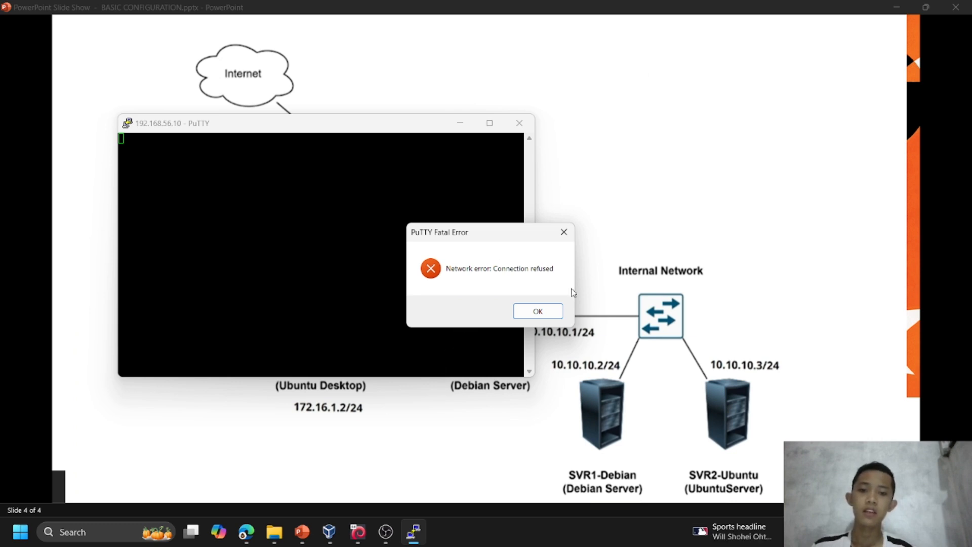
pyautogui.click(571, 234)
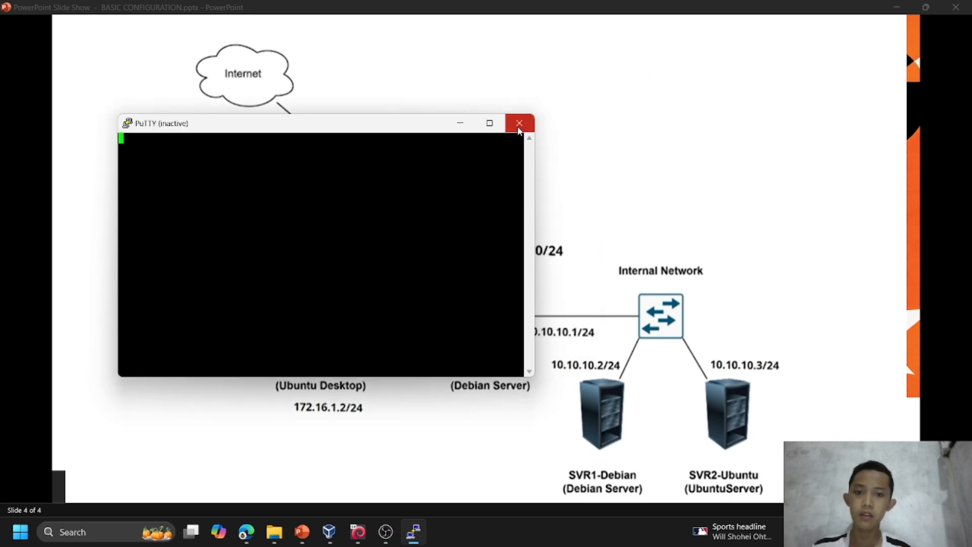
pyautogui.click(519, 123)
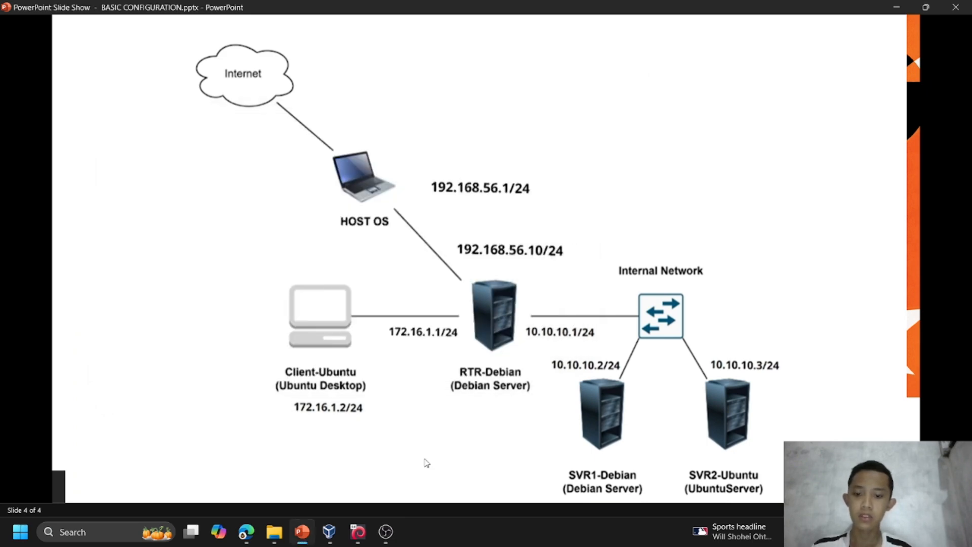
# Switch to the RTR-Debian virtual machine and become root with "su -", entering the root password.
pyautogui.click(358, 532)
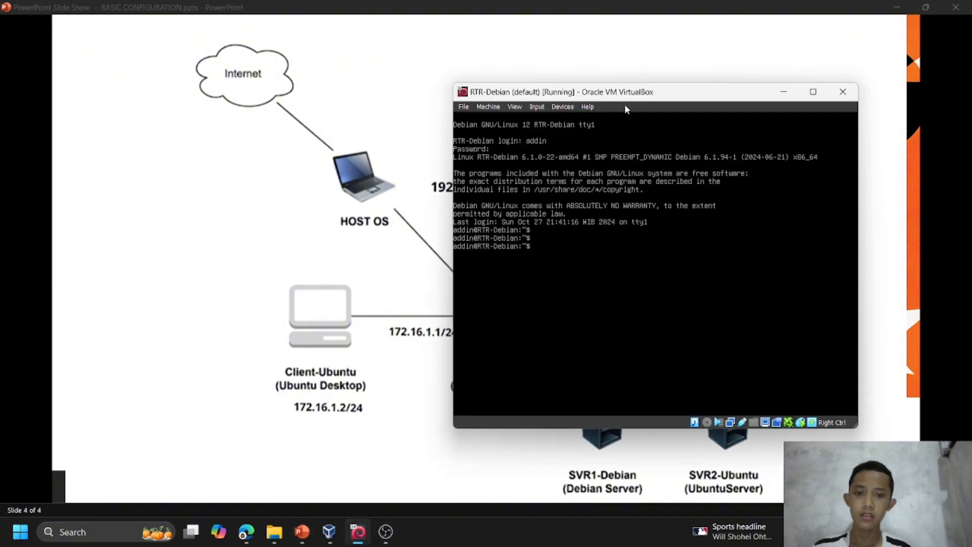
pyautogui.moveTo(674, 94); pyautogui.dragTo(488, 58)
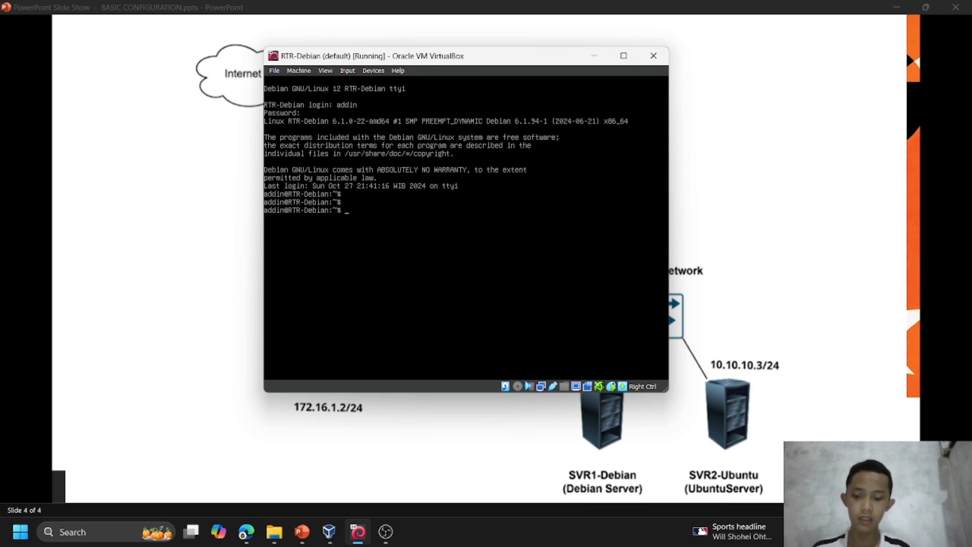
pyautogui.write('su -')
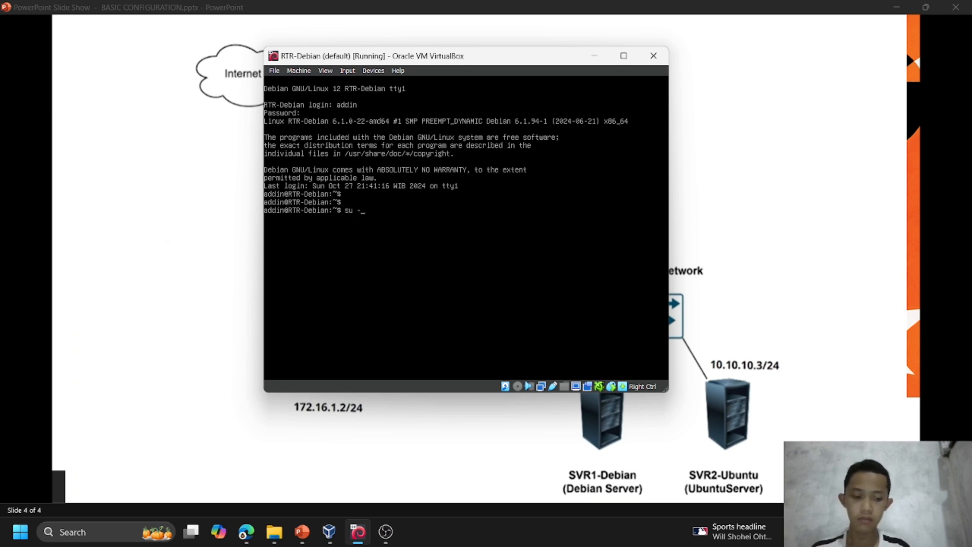
pyautogui.press('Return')
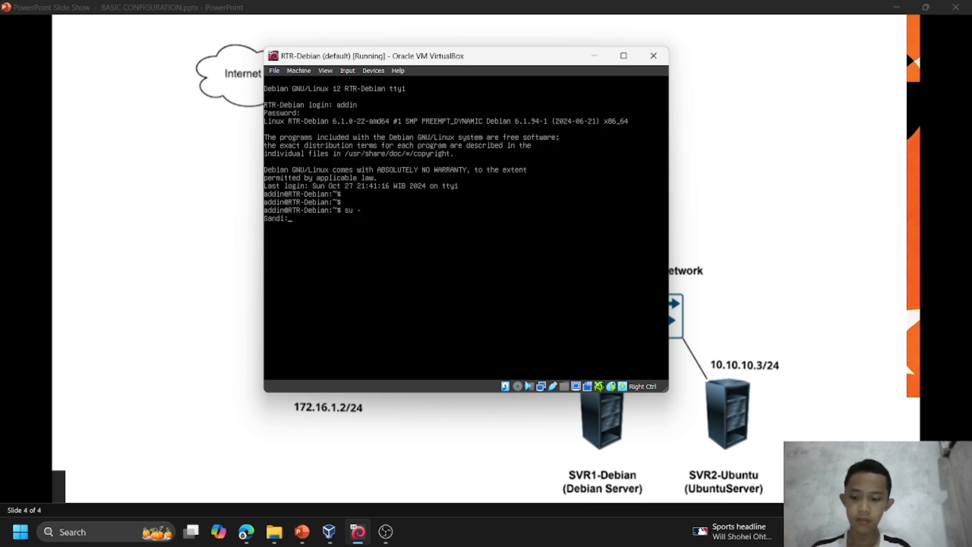
pyautogui.press('Return')
pyautogui.press('Return')
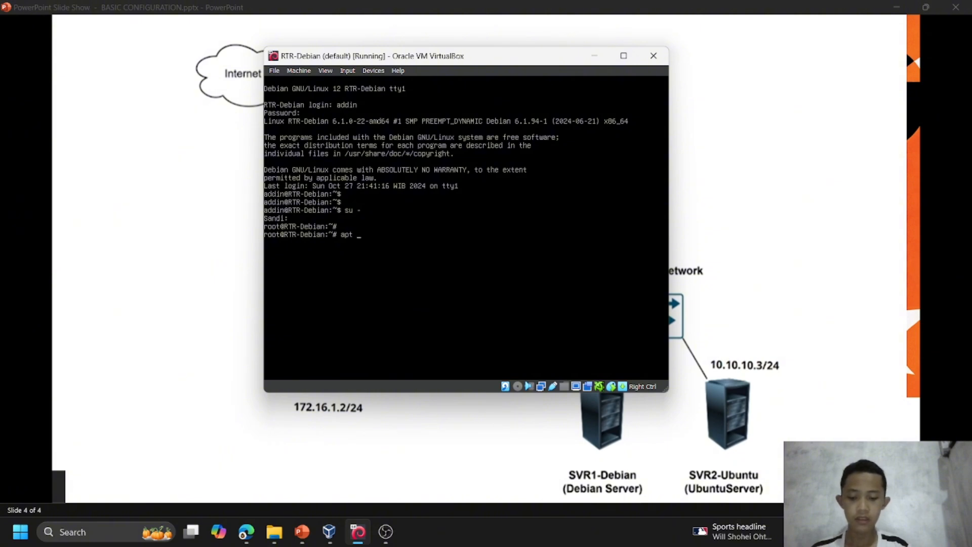
# Install the SSH server on RTR-Debian with "apt install openssh-server" and accept the installation.
pyautogui.write('apt installopenssh')
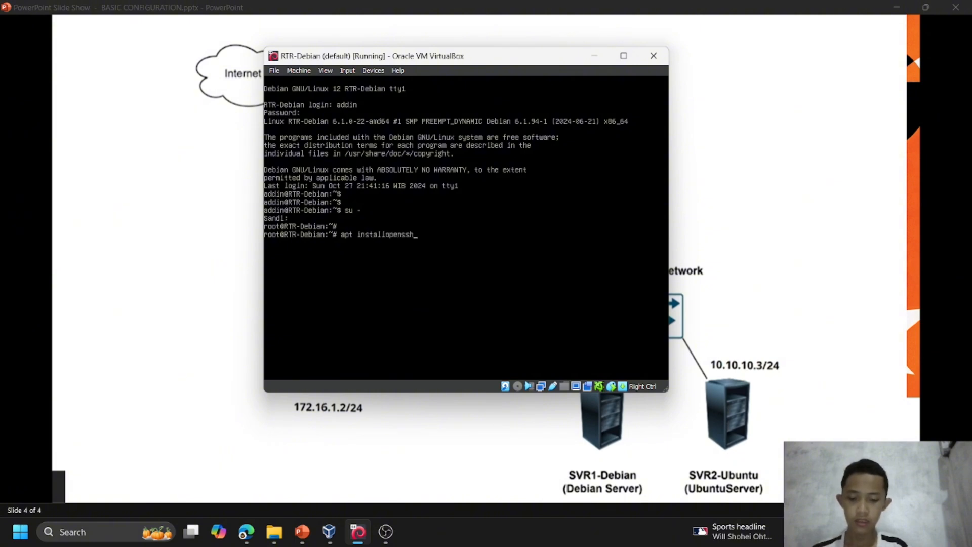
pyautogui.press('BackSpace')
pyautogui.press('BackSpace')
pyautogui.press('BackSpace')
pyautogui.press('BackSpace')
pyautogui.press('BackSpace')
pyautogui.press('BackSpace')
pyautogui.press('BackSpace')
pyautogui.press('BackSpace')
pyautogui.press('BackSpace')
pyautogui.press('BackSpace')
pyautogui.press('BackSpace')
pyautogui.write('tall openssh')
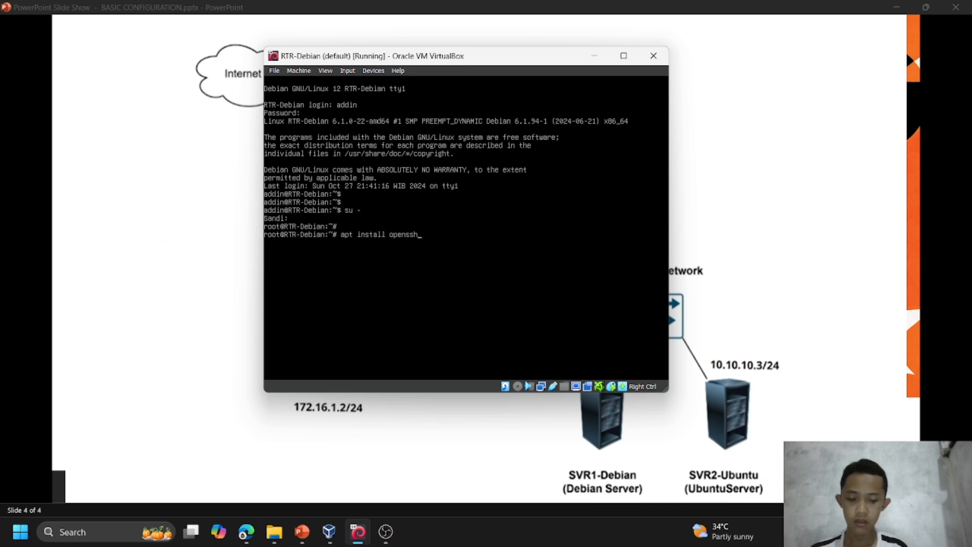
pyautogui.write('-server')
pyautogui.press('Return')
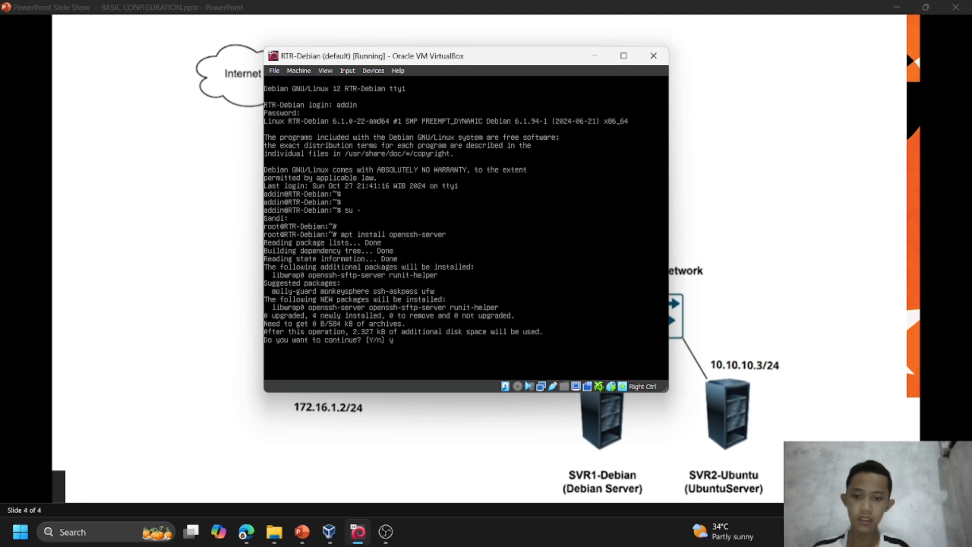
pyautogui.press('Return')
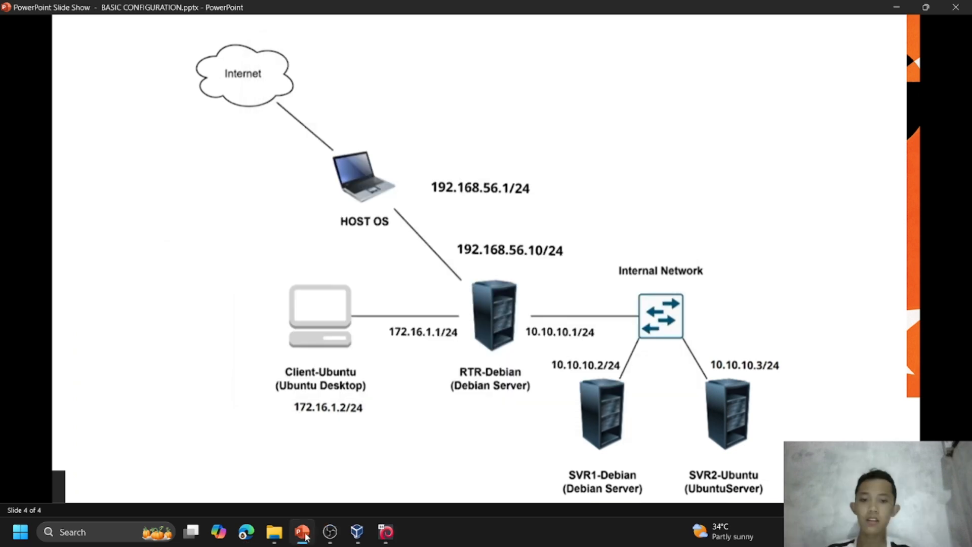
# Switch to PuTTY and open an SSH session to the router at 192.168.56.10 on port 22.
pyautogui.click(302, 532)
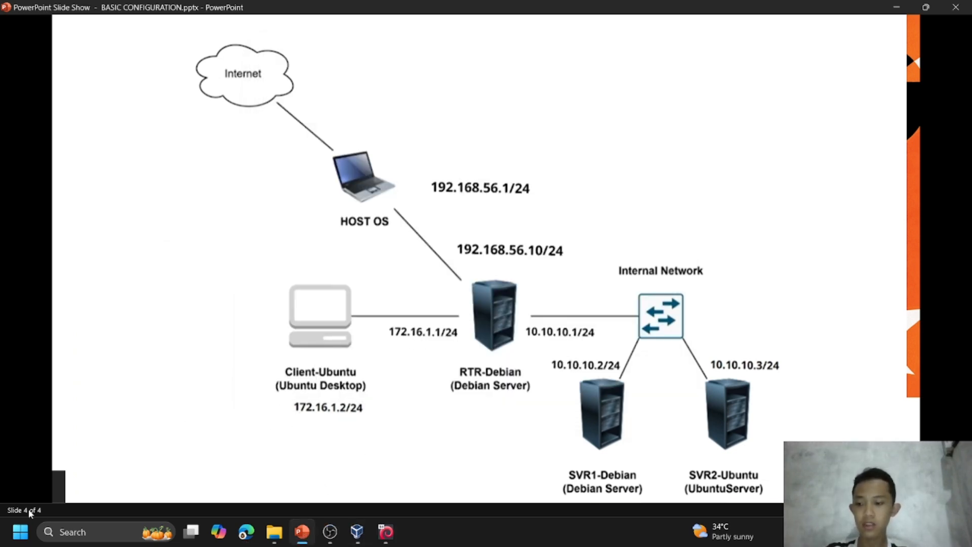
pyautogui.click(21, 532)
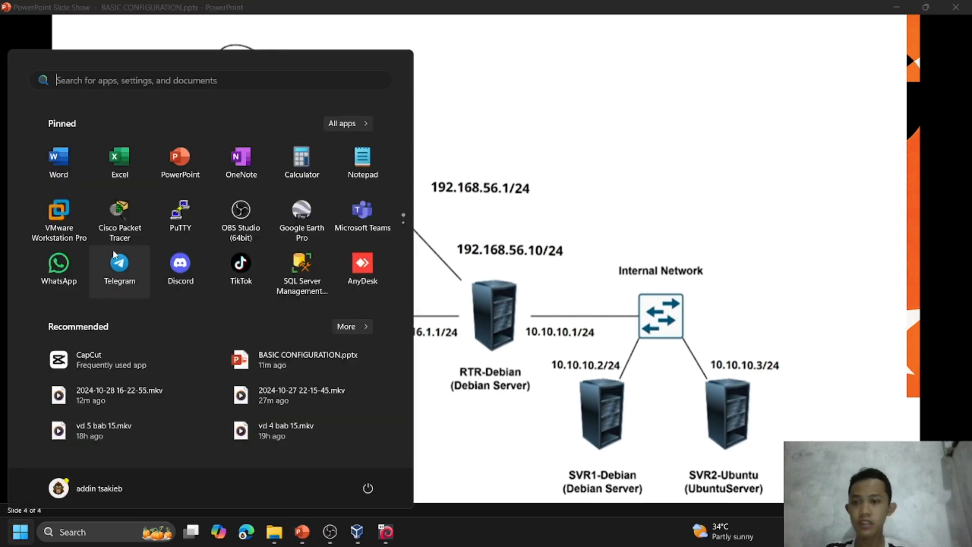
pyautogui.click(181, 215)
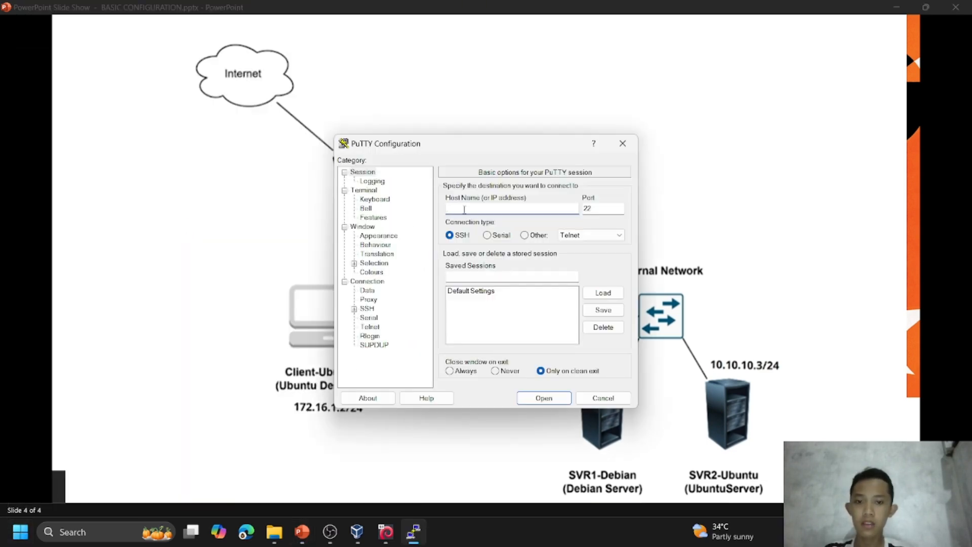
pyautogui.write('19')
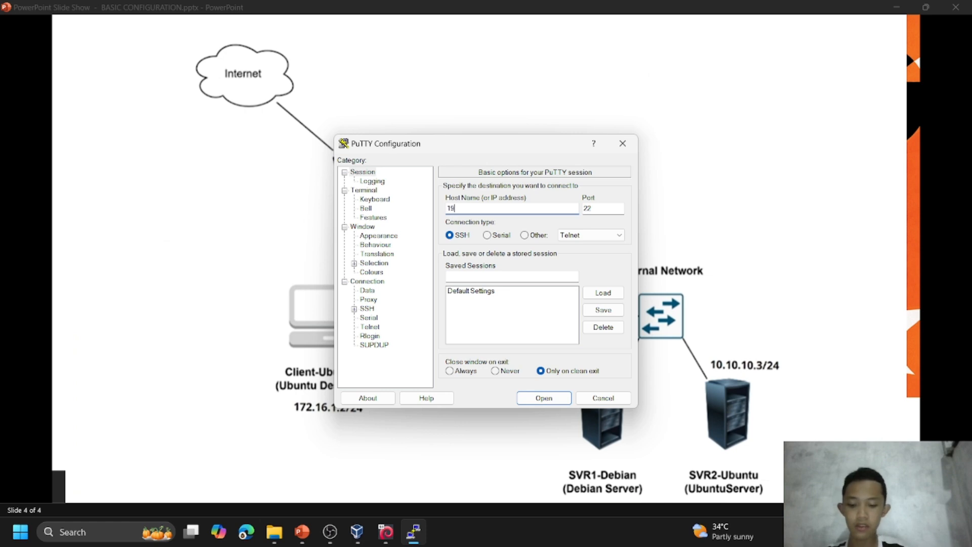
pyautogui.write('2.168.56.10')
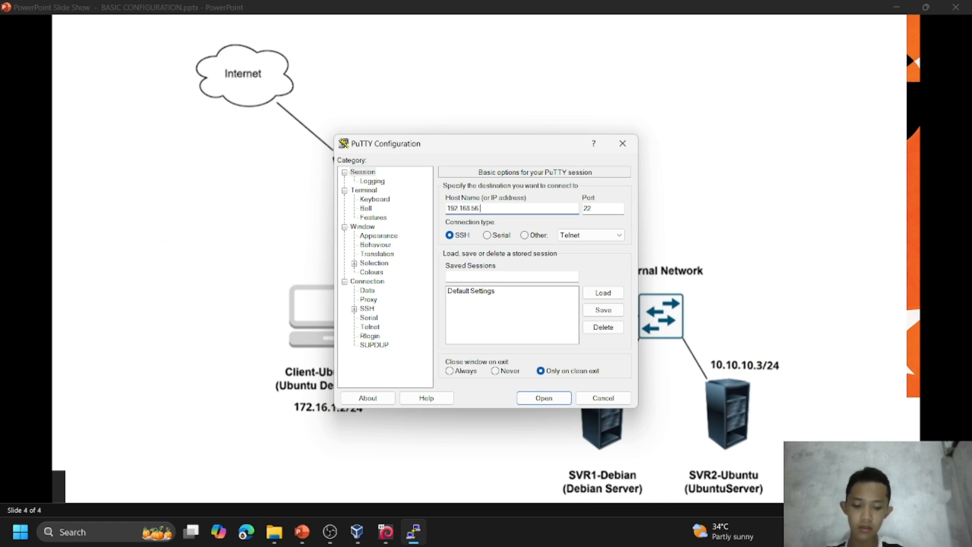
pyautogui.click(540, 398)
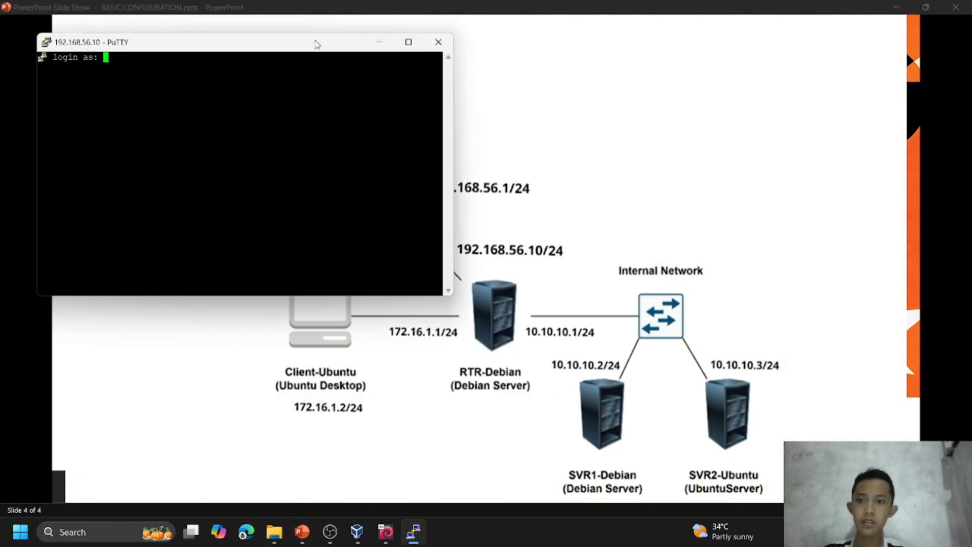
# Log in to the router's SSH session with the account's username and password.
pyautogui.moveTo(317, 41); pyautogui.dragTo(398, 71)
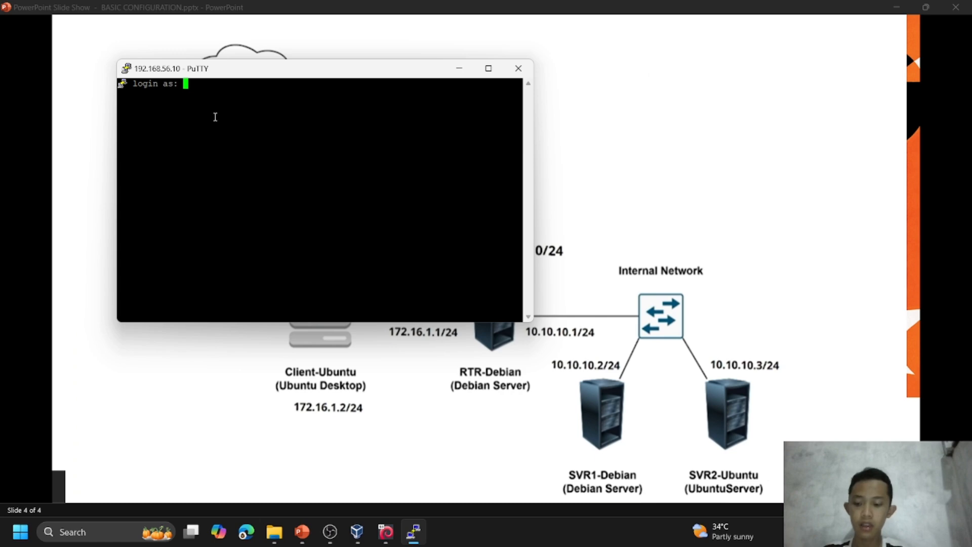
pyautogui.write('addin')
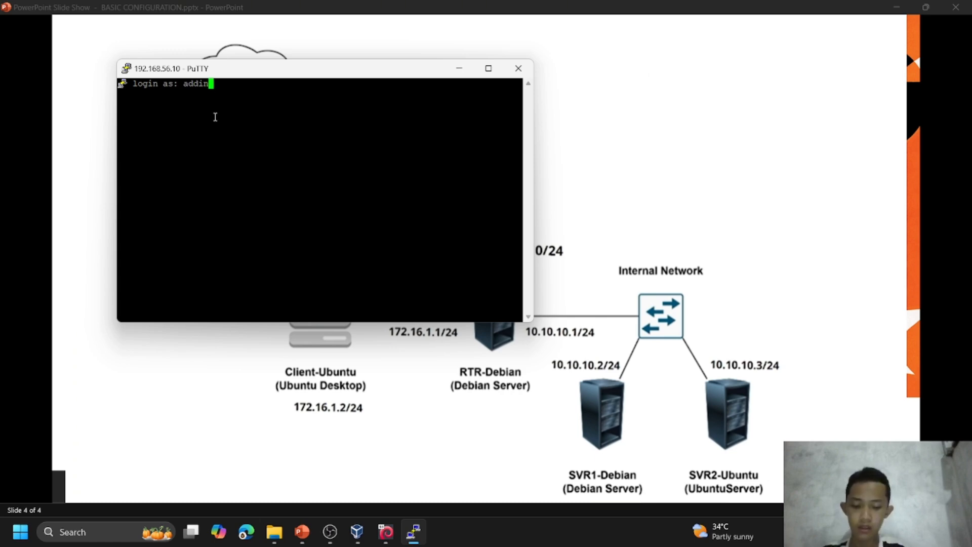
pyautogui.press('Return')
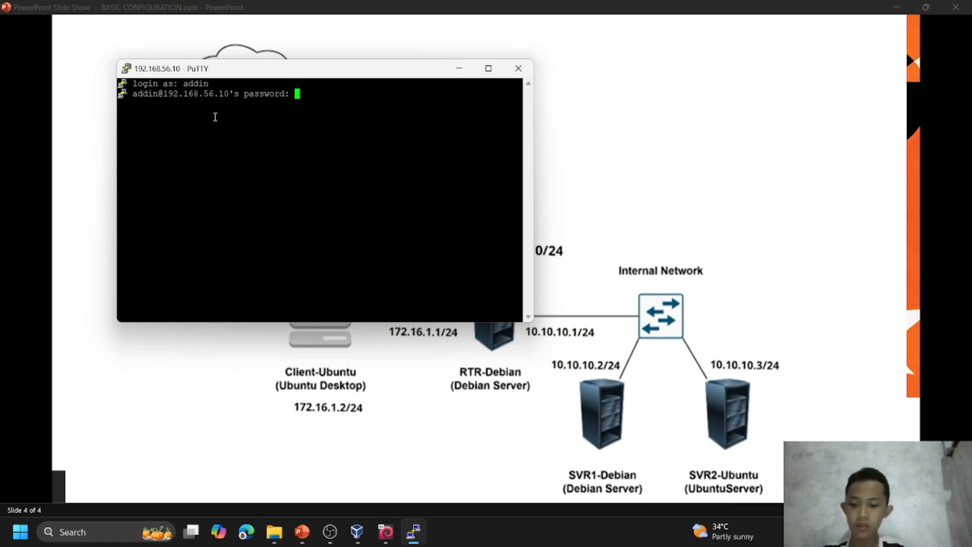
pyautogui.press('Return')
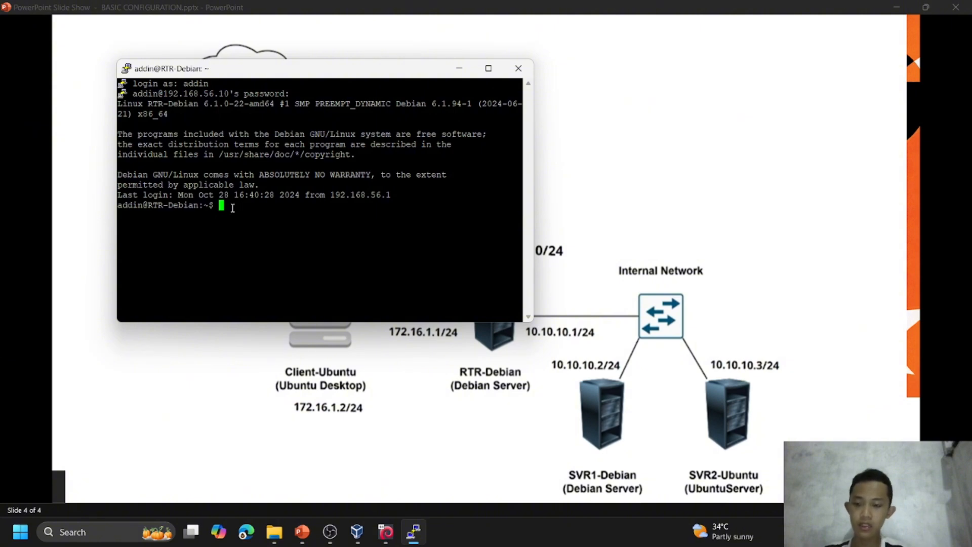
# List the router's interface addresses with "ip address", copying and pasting the command text in the SSH terminal, and uncover the topology's host-to-router link.
pyautogui.write('ip a')
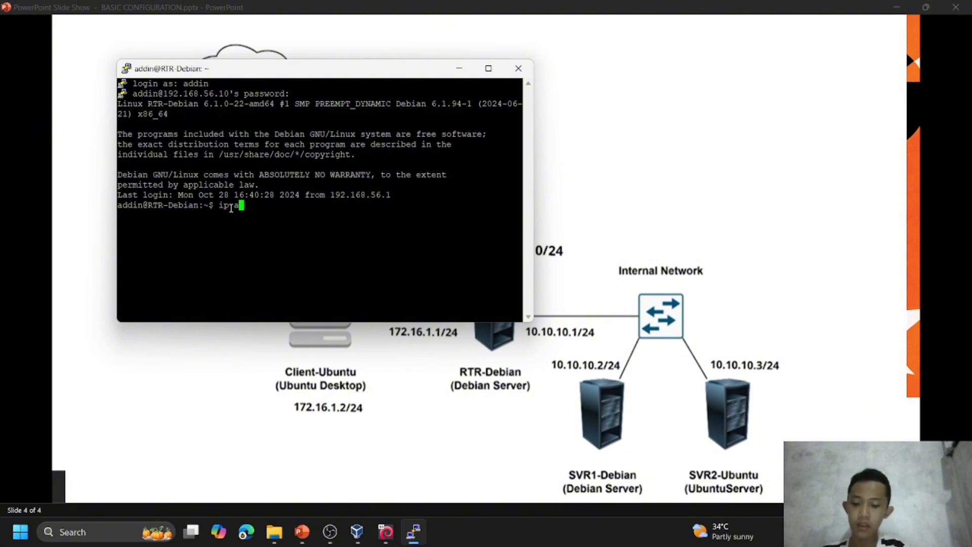
pyautogui.write('ddress')
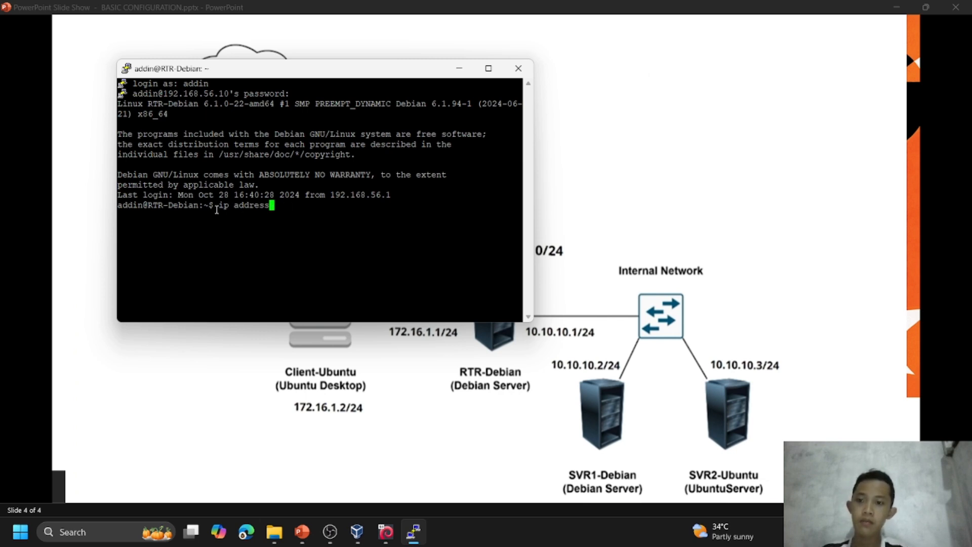
pyautogui.moveTo(217, 205); pyautogui.dragTo(475, 207)
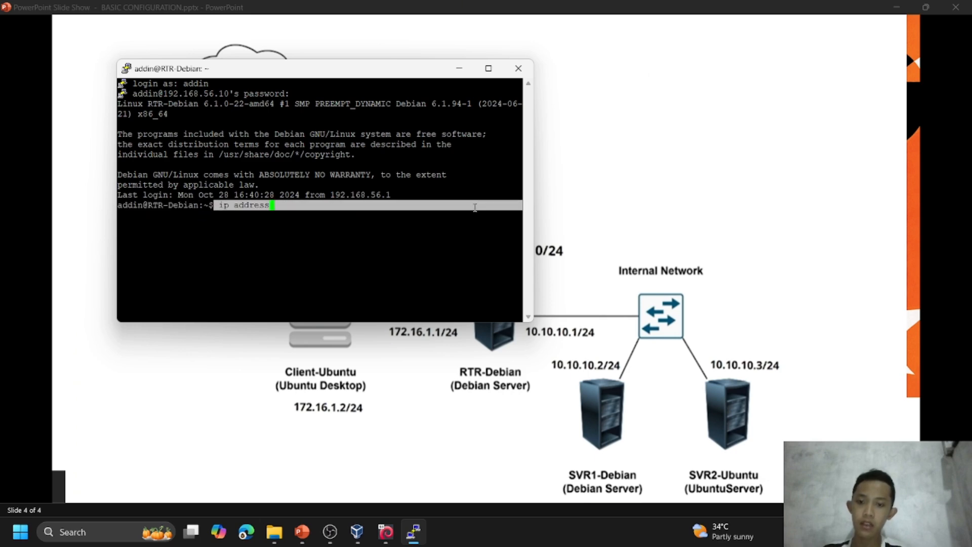
pyautogui.rightClick(443, 227)
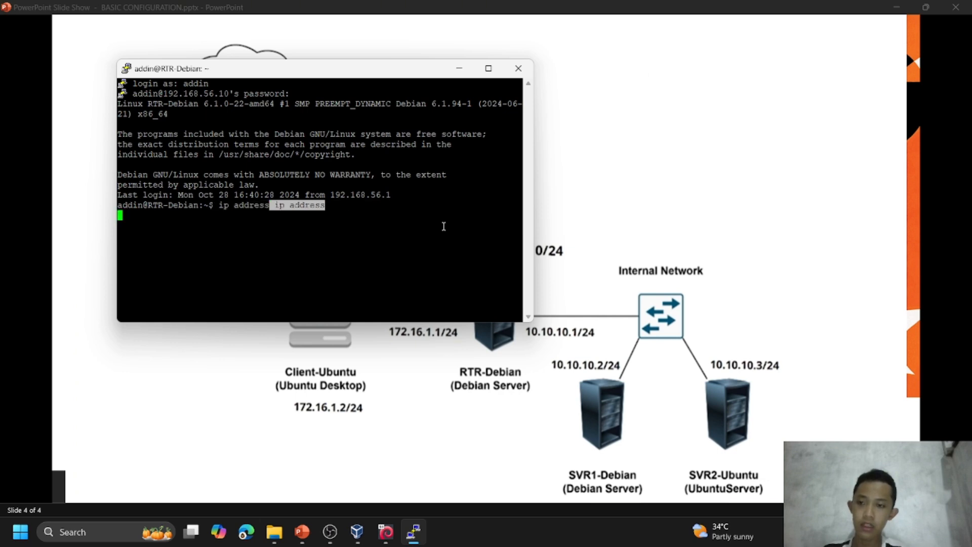
pyautogui.rightClick(227, 221)
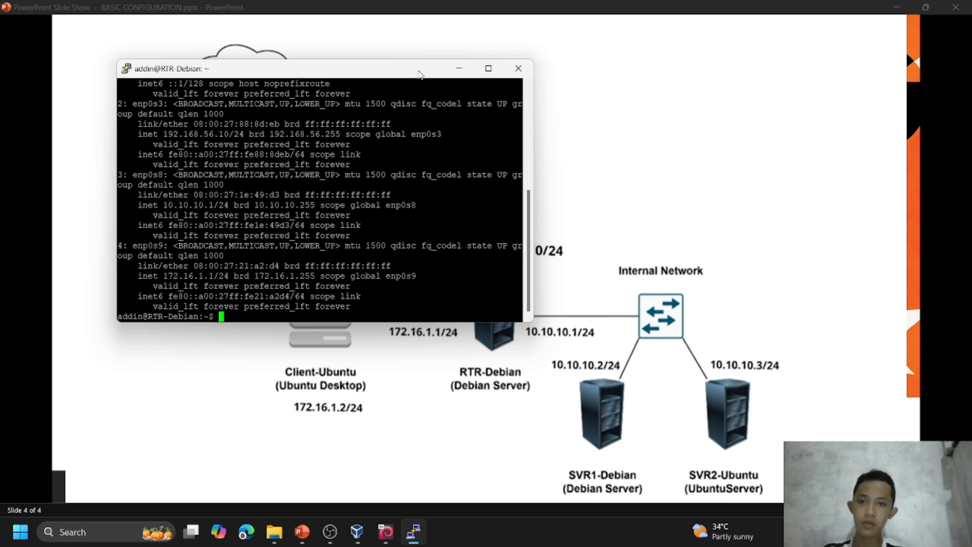
pyautogui.moveTo(420, 74); pyautogui.dragTo(425, 293)
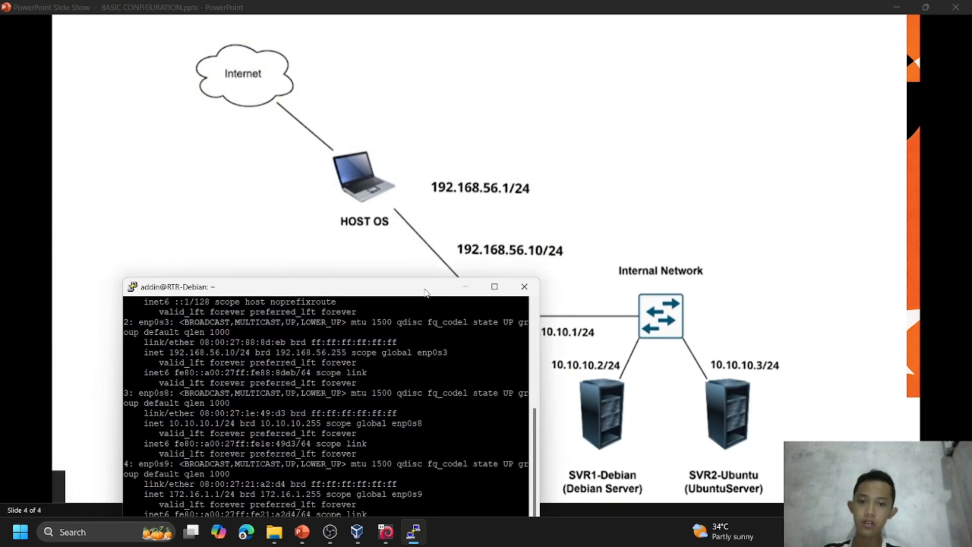